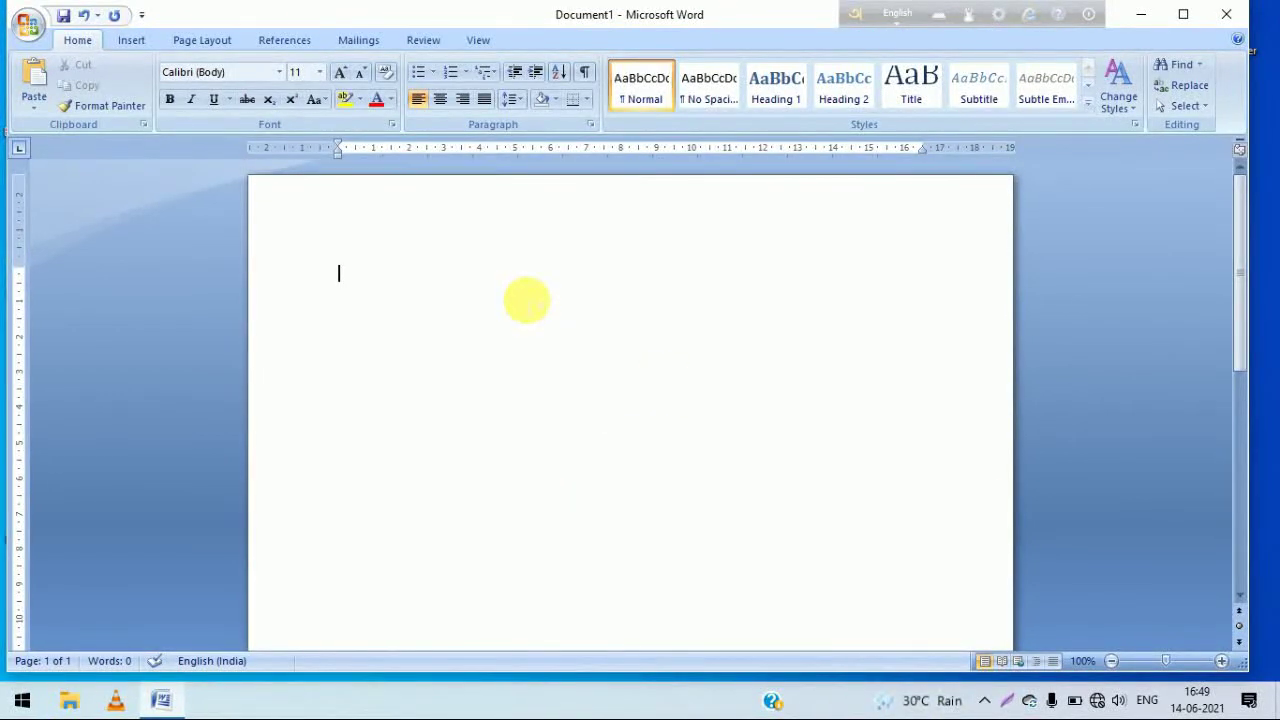
# Step: Generate ten sample paragraphs with =rand(10) and return to the top of page one
pyautogui.write('=t')
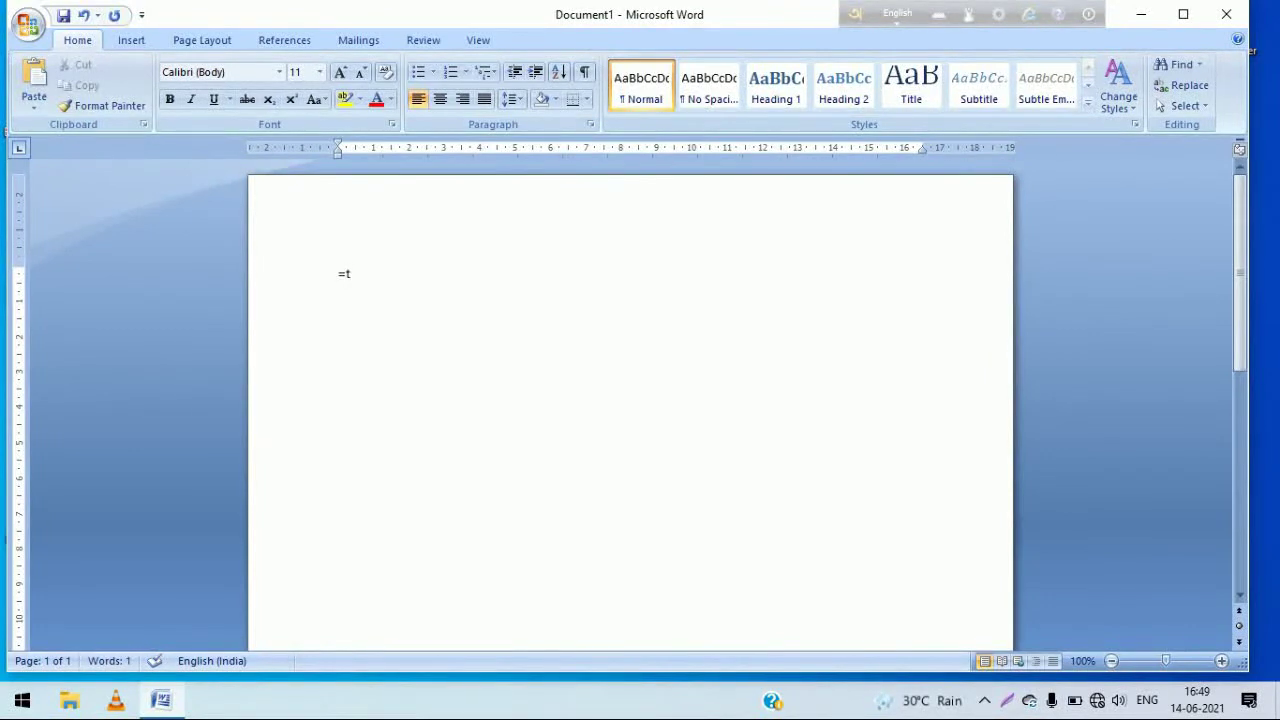
pyautogui.press('BackSpace')
pyautogui.press('Return')
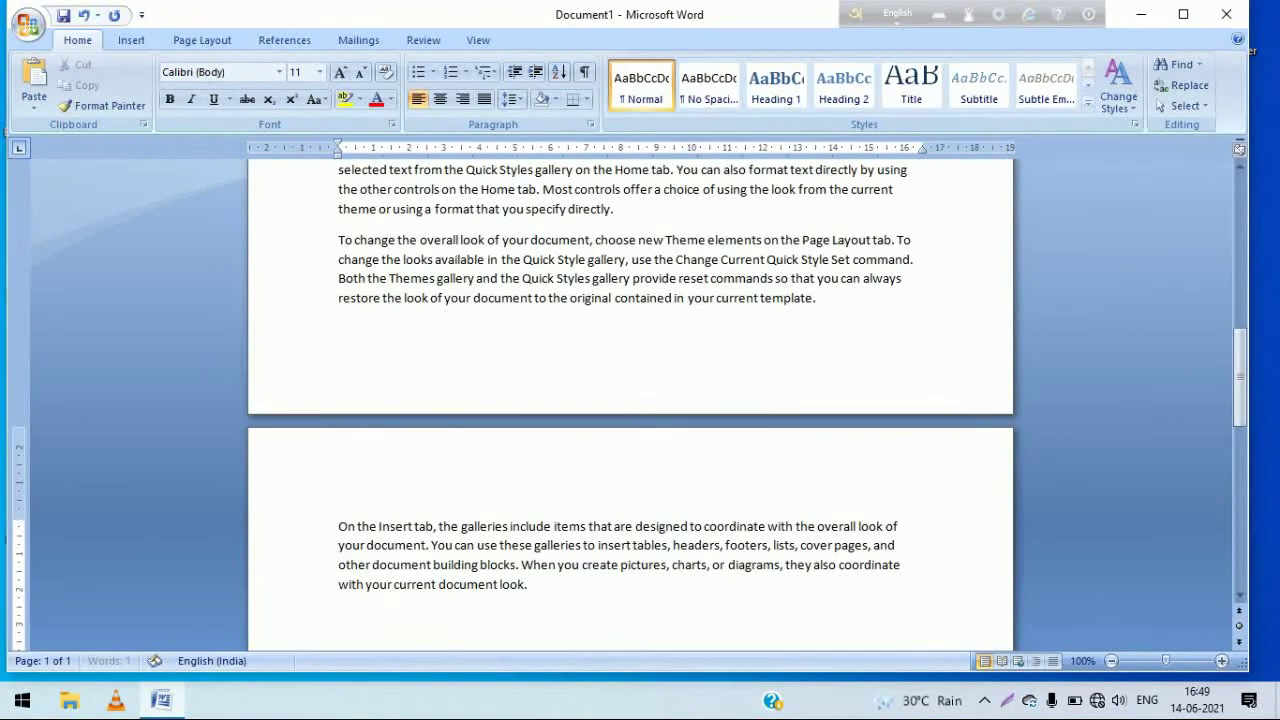
pyautogui.moveTo(1237, 383); pyautogui.dragTo(1250, 220)
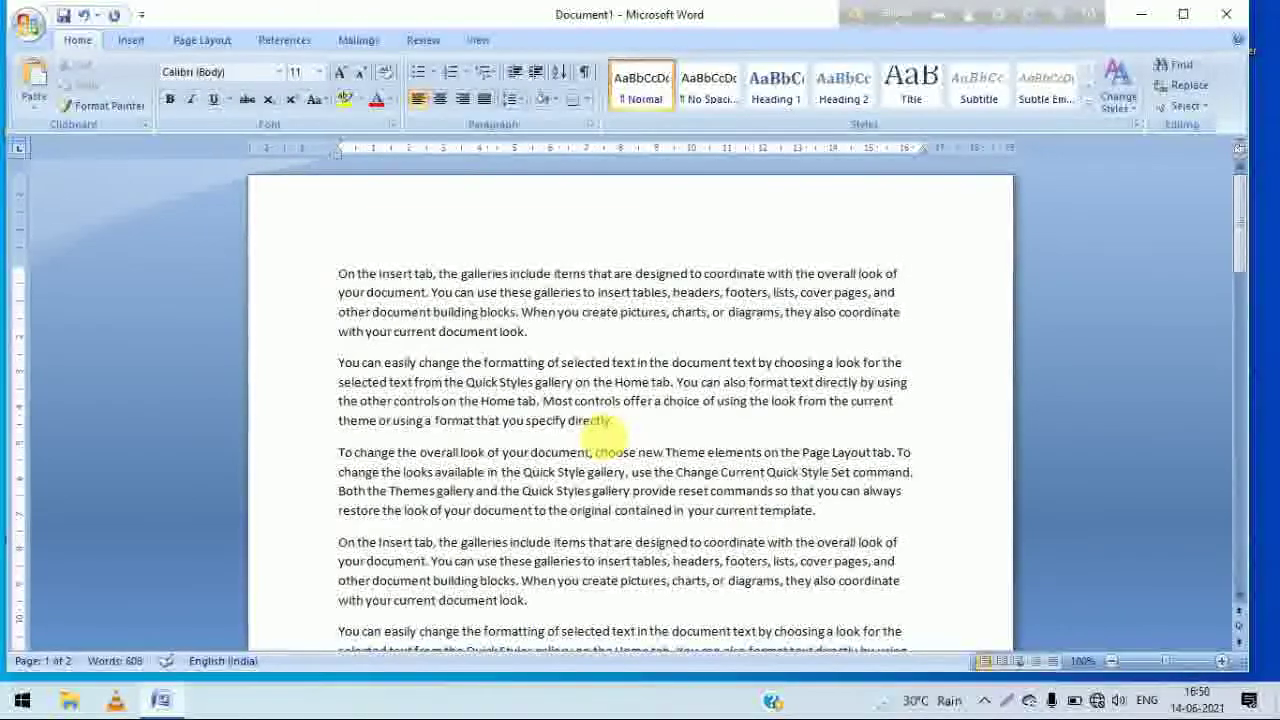
pyautogui.click(493, 274)
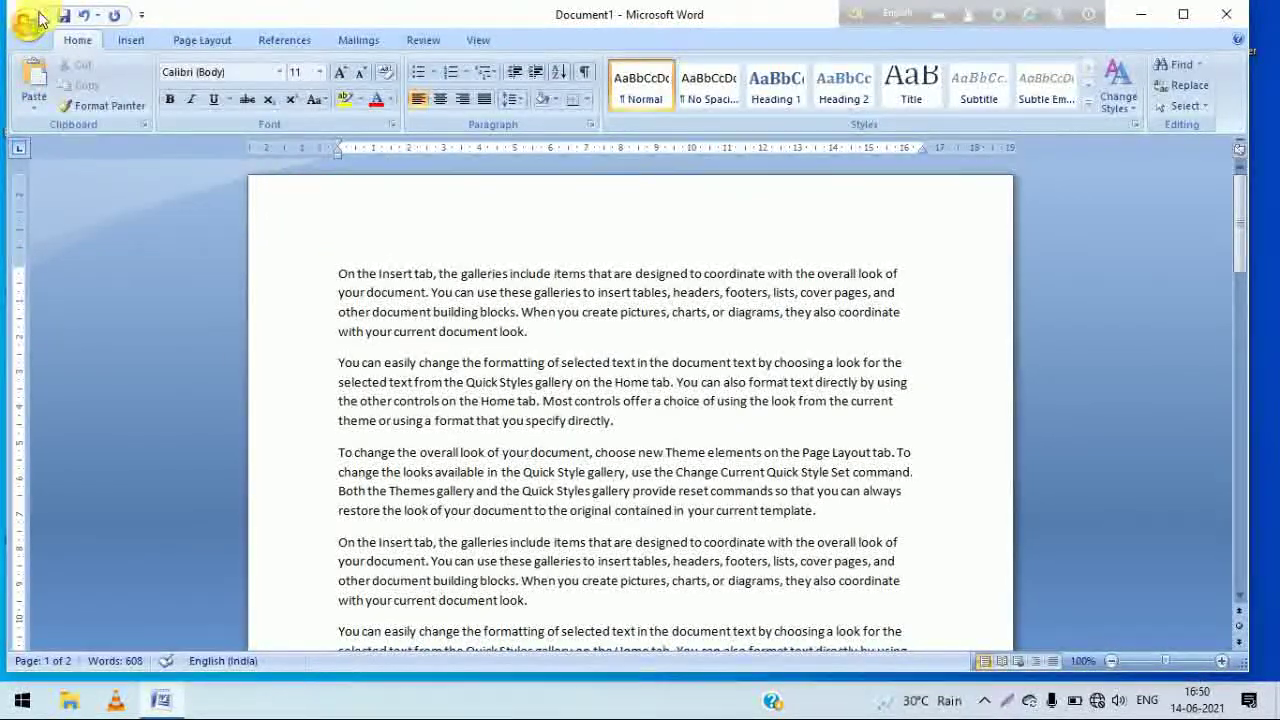
# Step: Save a copy named 'Ranjan' to the Desktop and reach its General Options
pyautogui.click(26, 26)
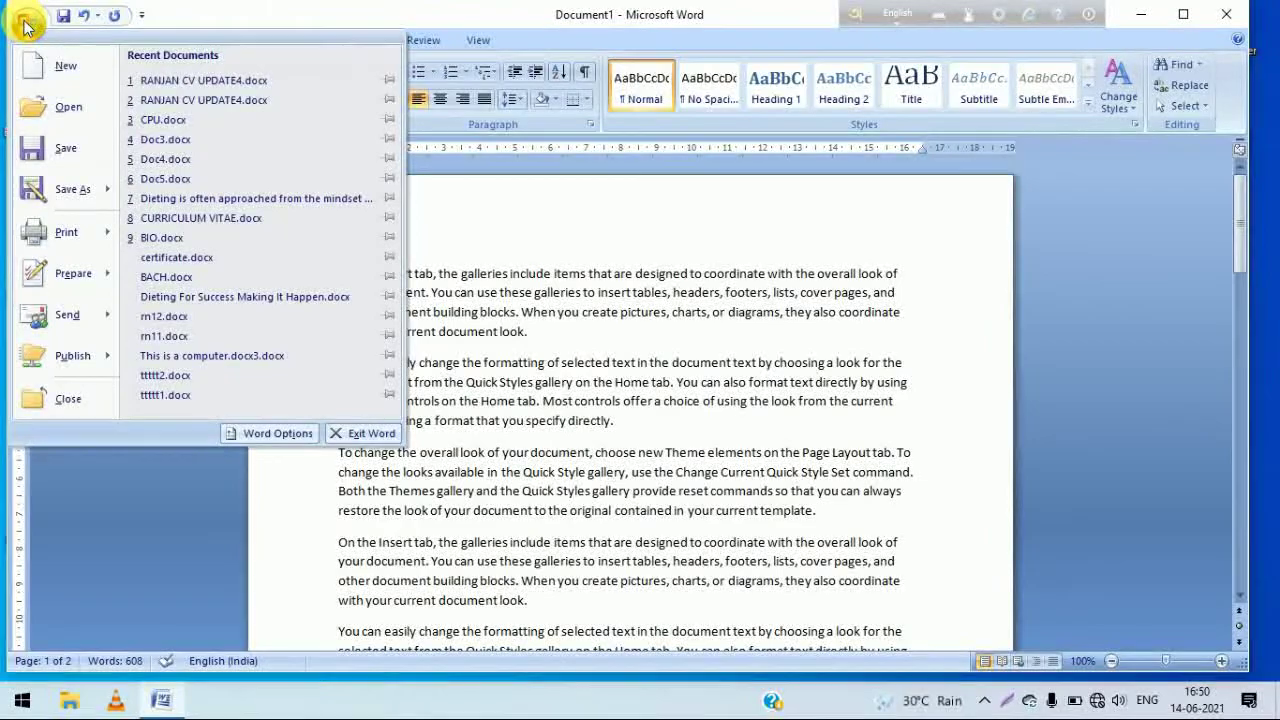
pyautogui.click(60, 190)
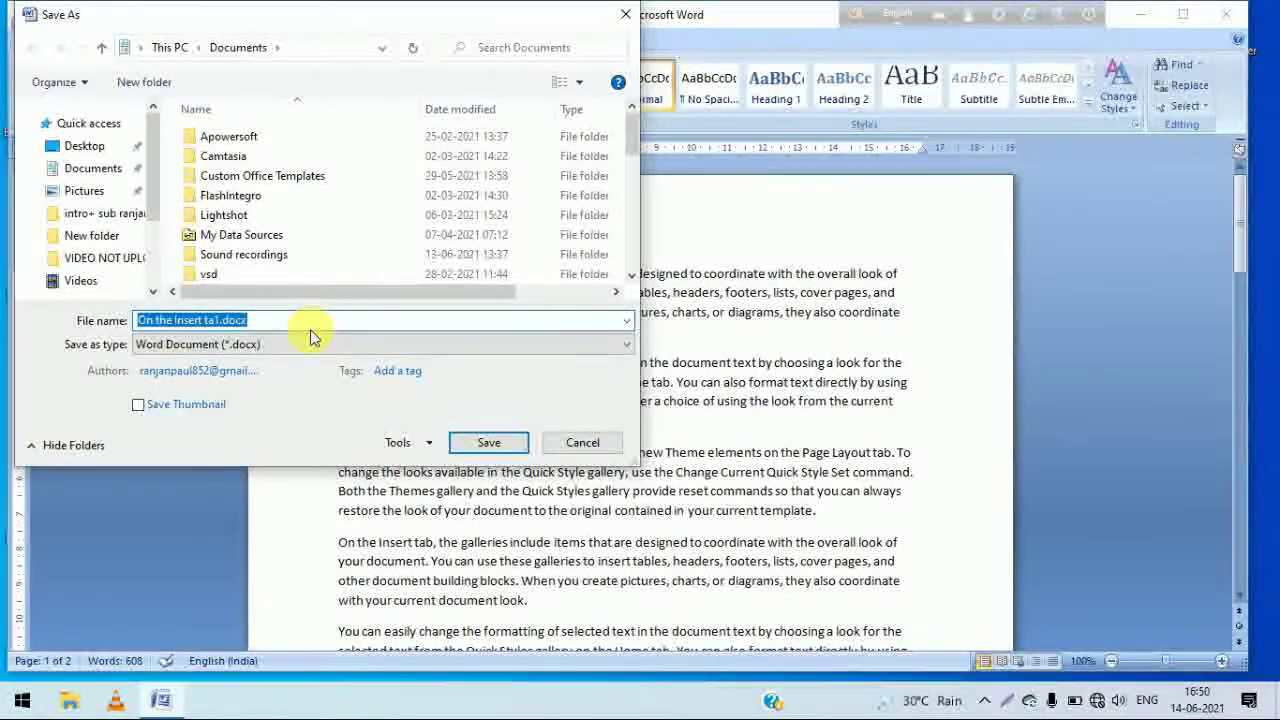
pyautogui.write('Ran')
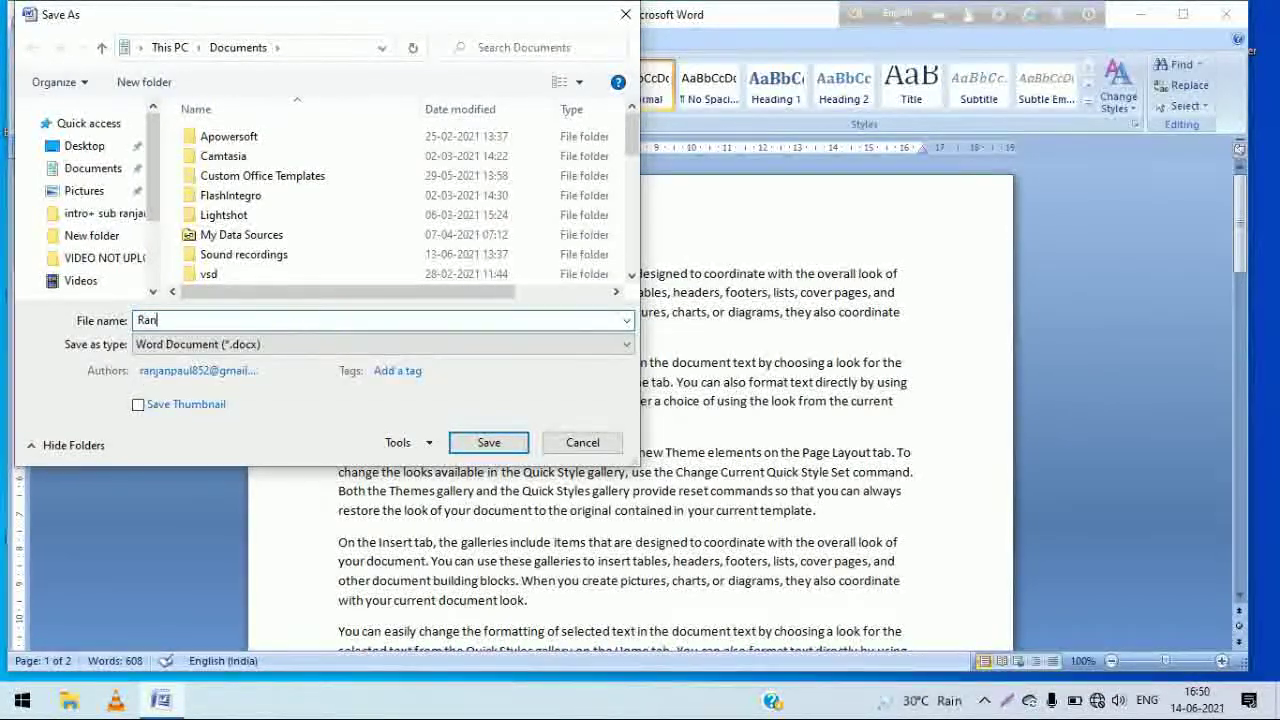
pyautogui.write('jan')
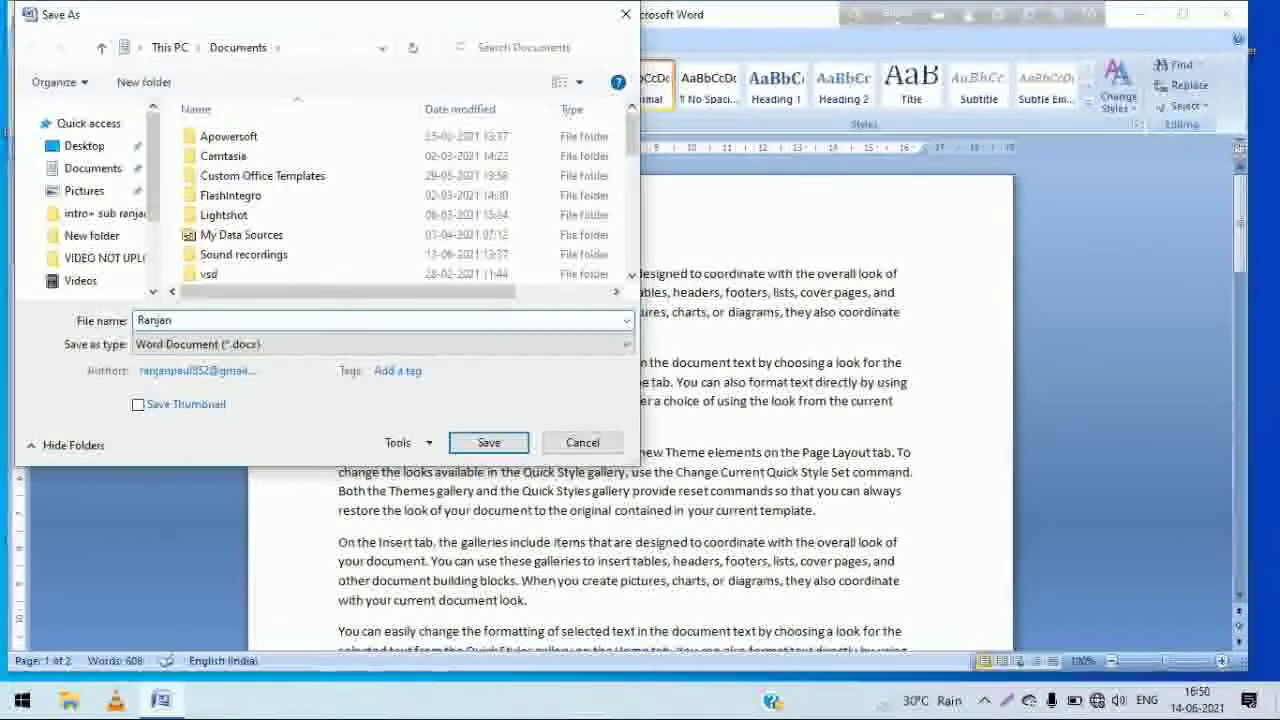
pyautogui.click(84, 147)
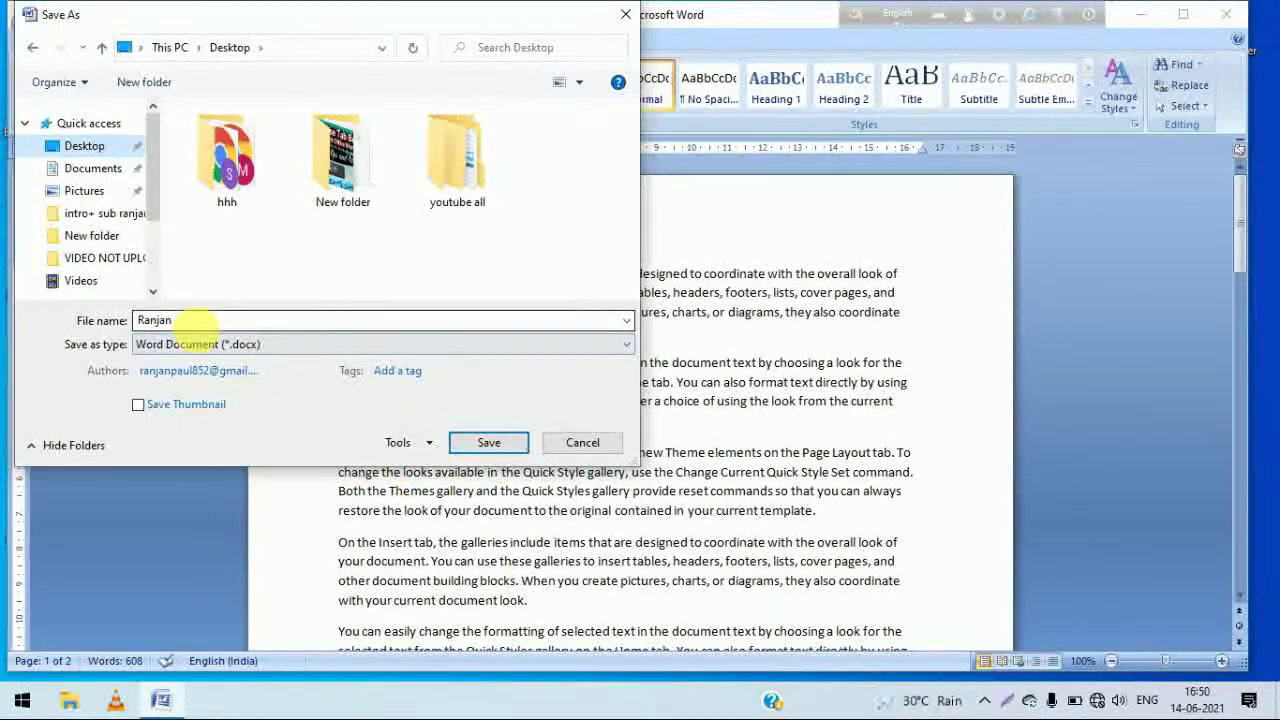
pyautogui.click(491, 444)
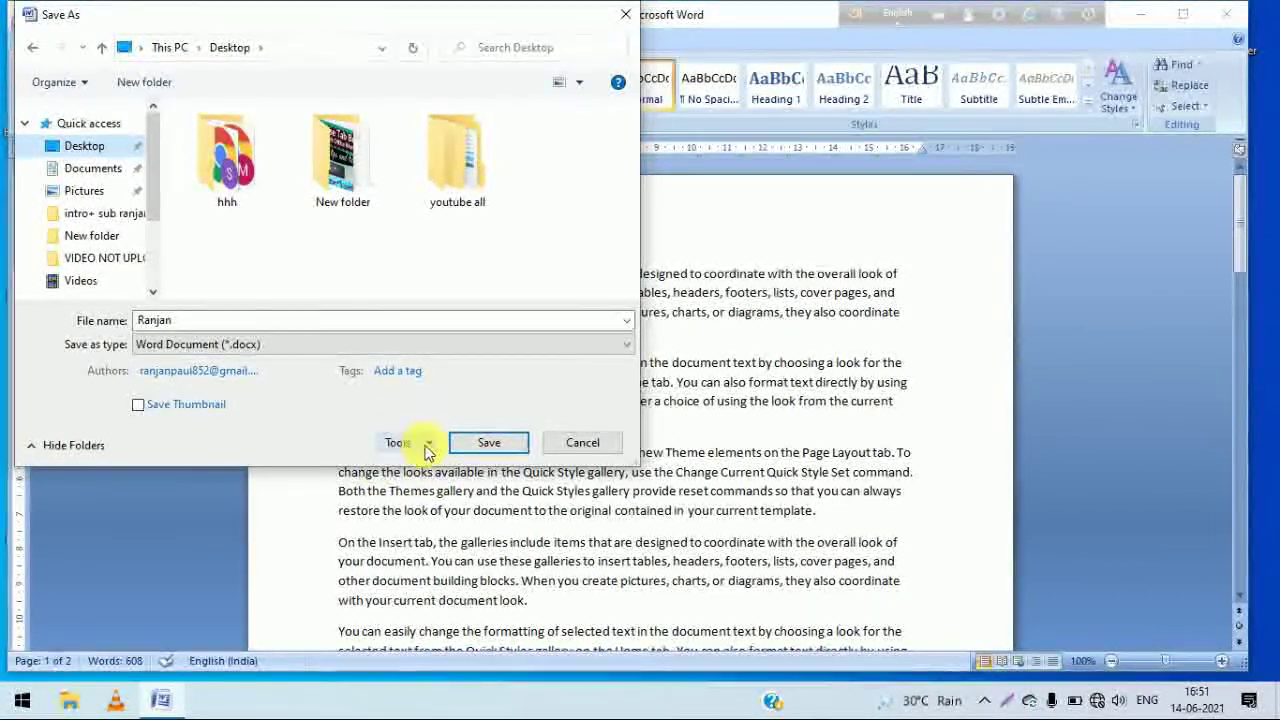
pyautogui.click(425, 450)
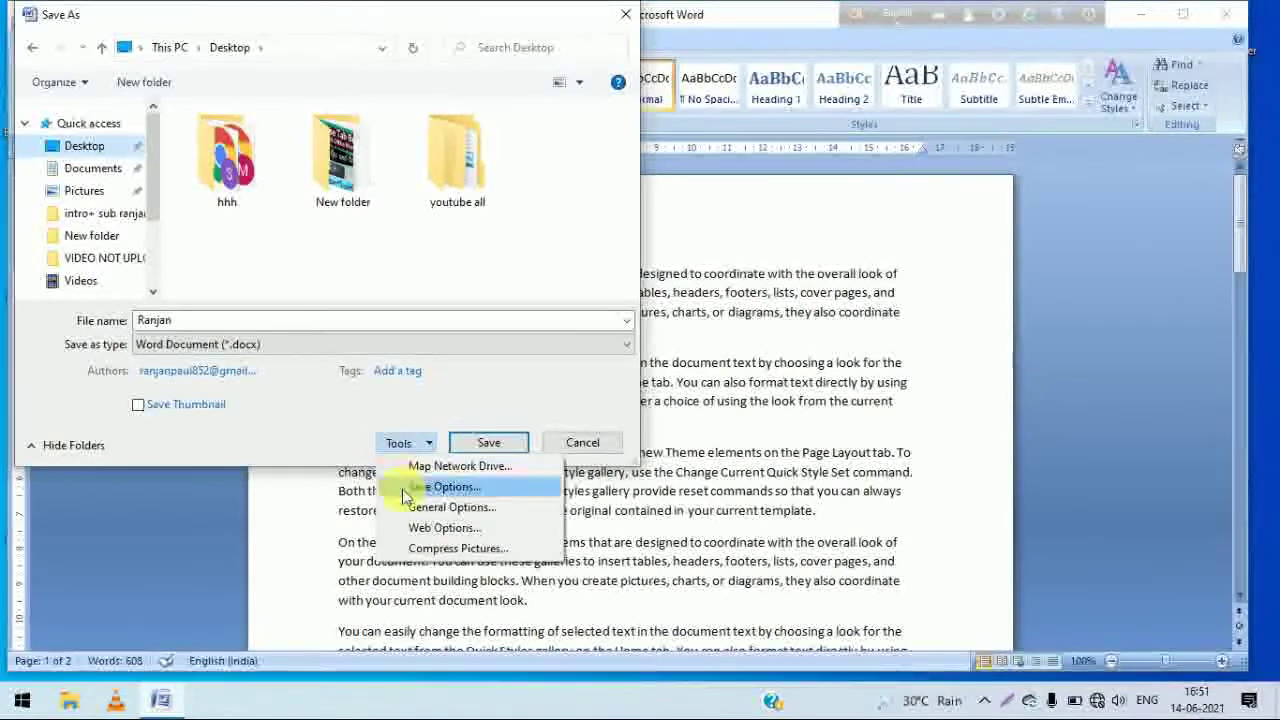
pyautogui.click(456, 510)
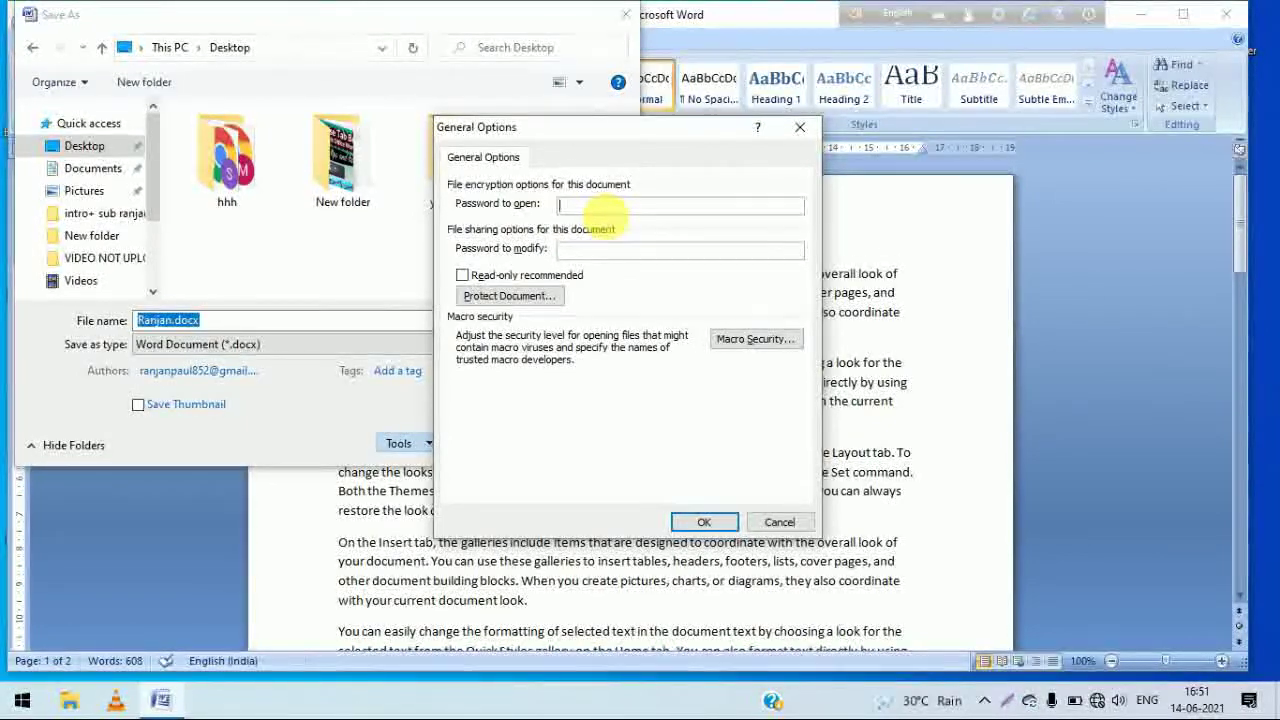
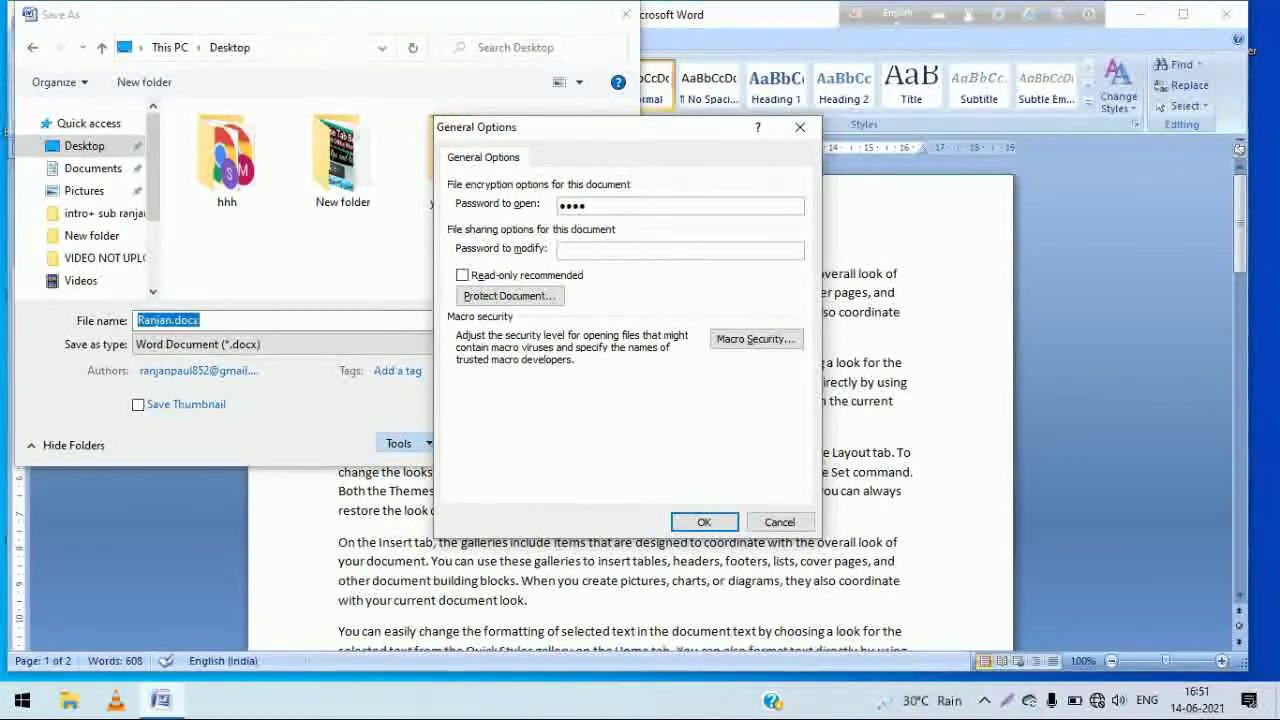
pyautogui.click(579, 252)
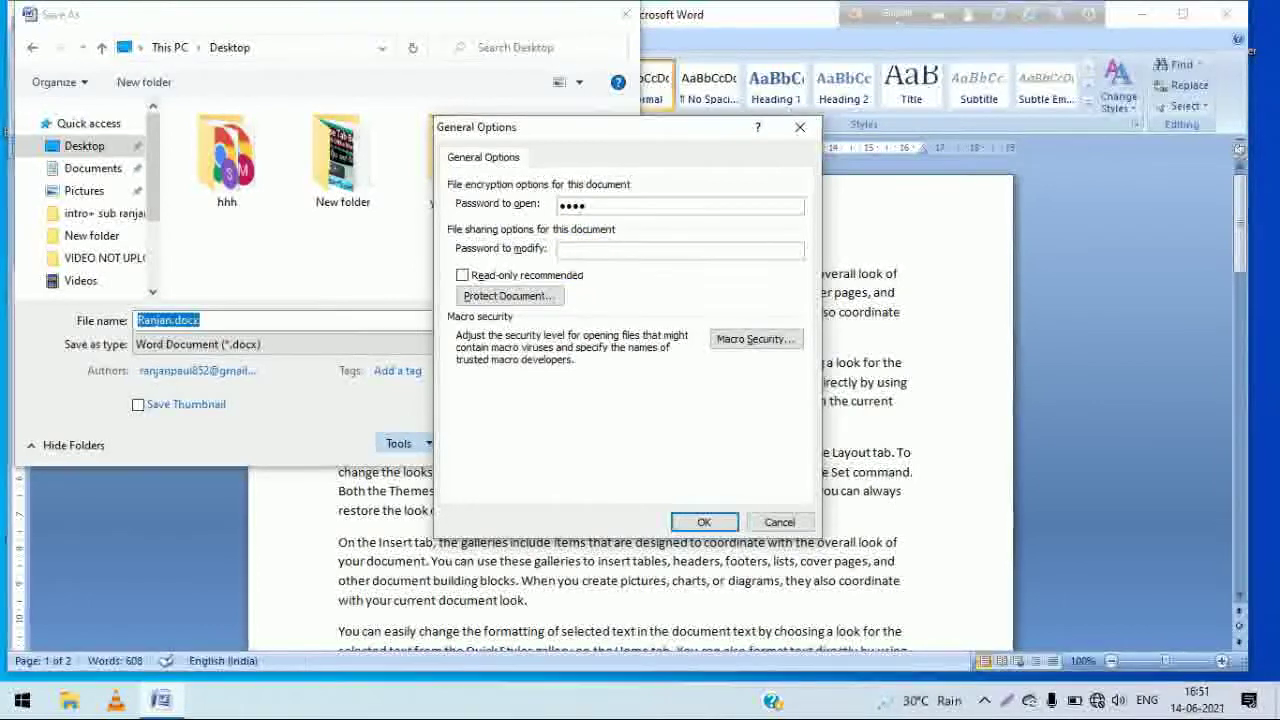
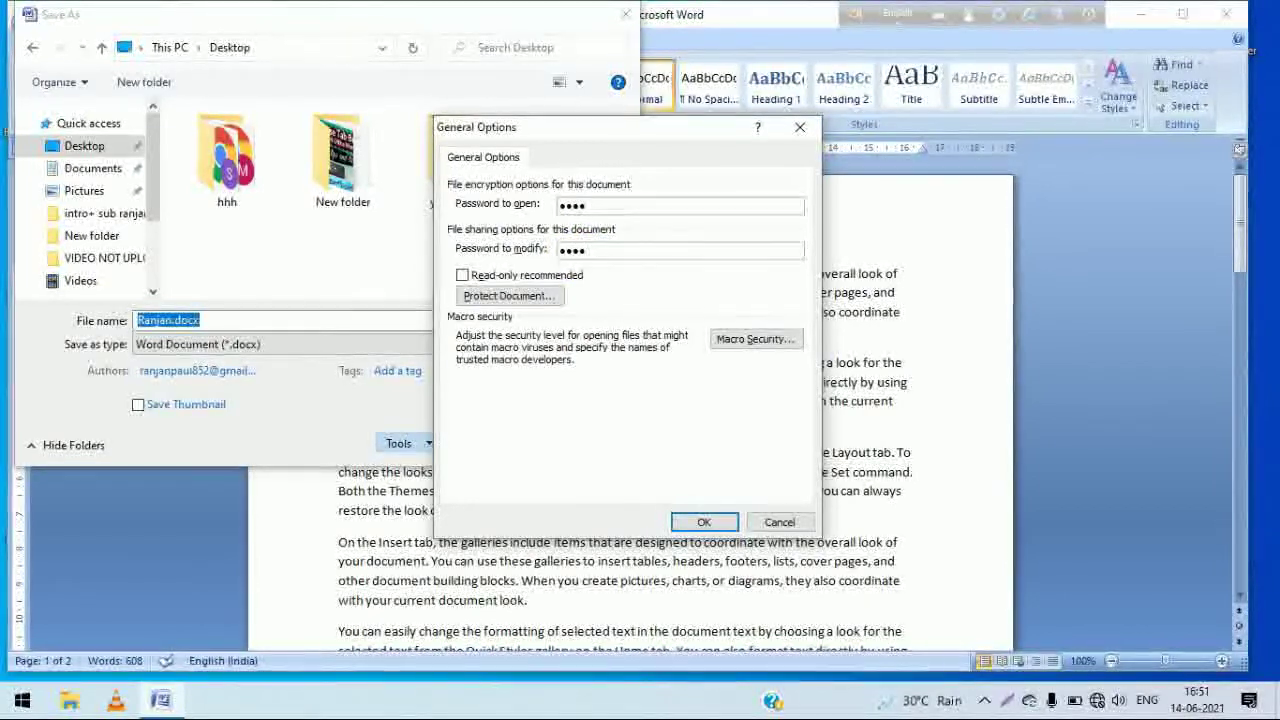
pyautogui.click(578, 251)
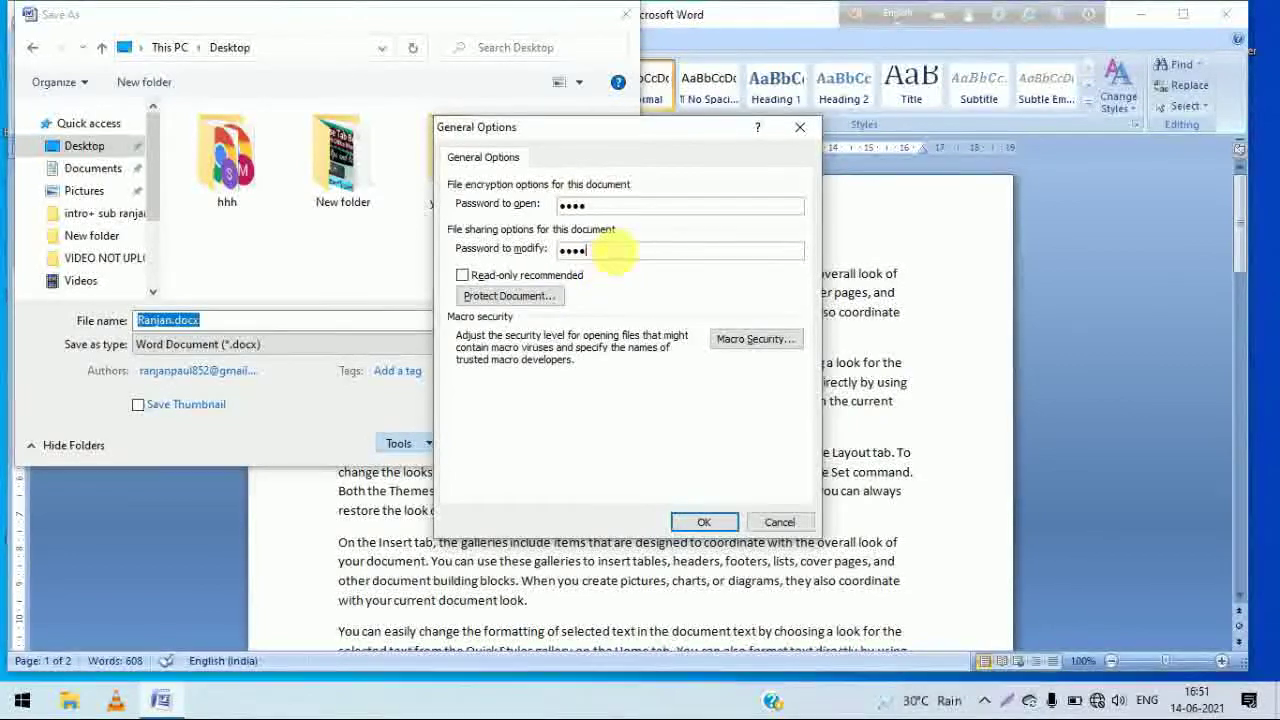
pyautogui.click(705, 522)
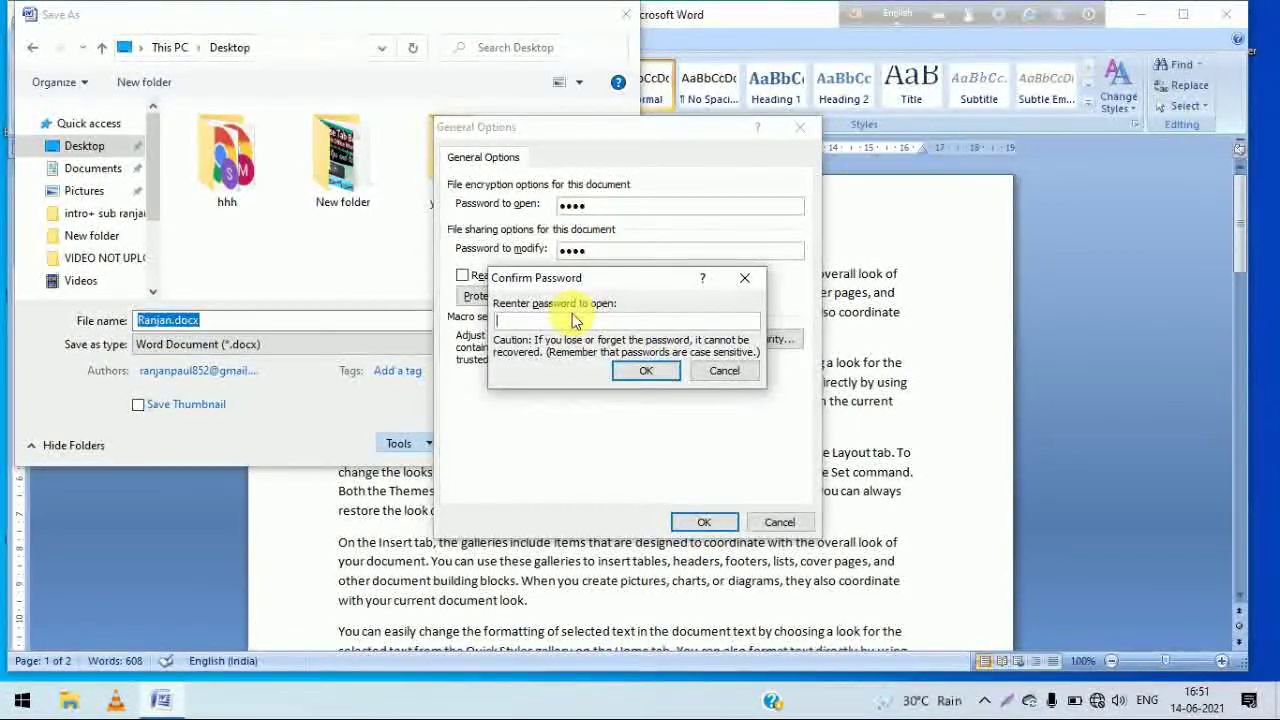
# Step: Re-enter the open and modify passwords in the two Confirm Password dialogs
pyautogui.click(640, 370)
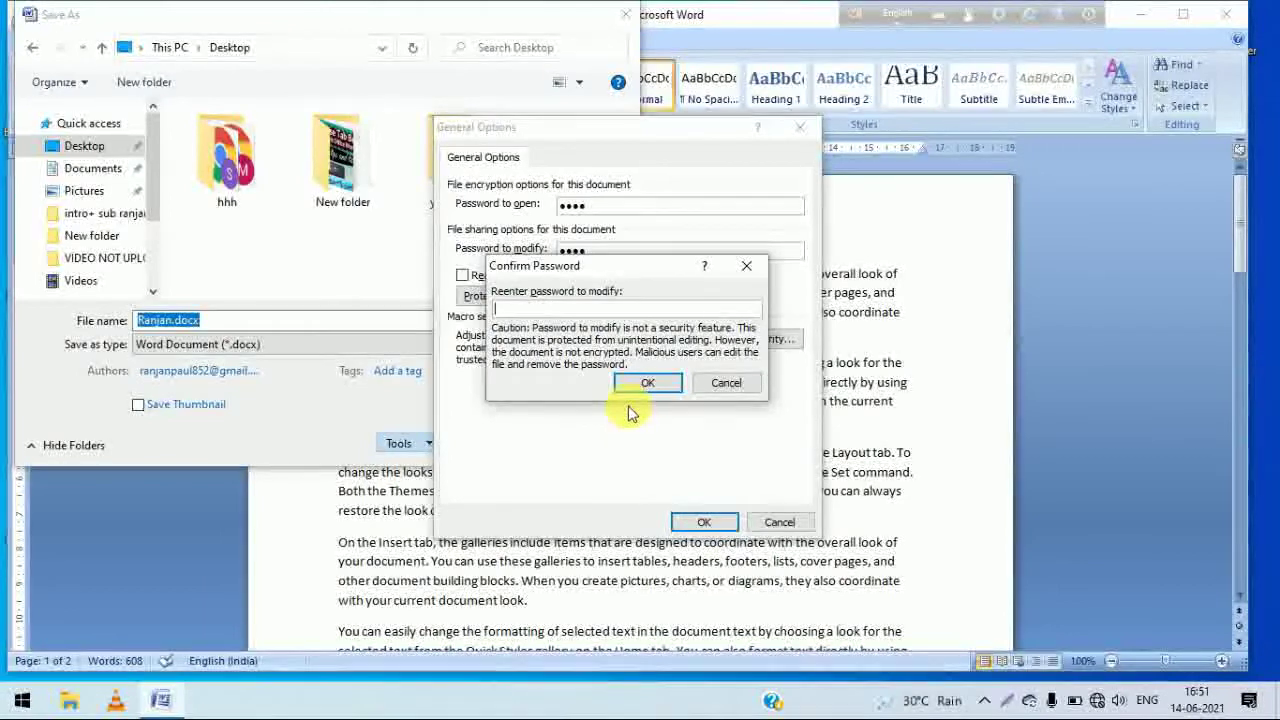
pyautogui.write('1')
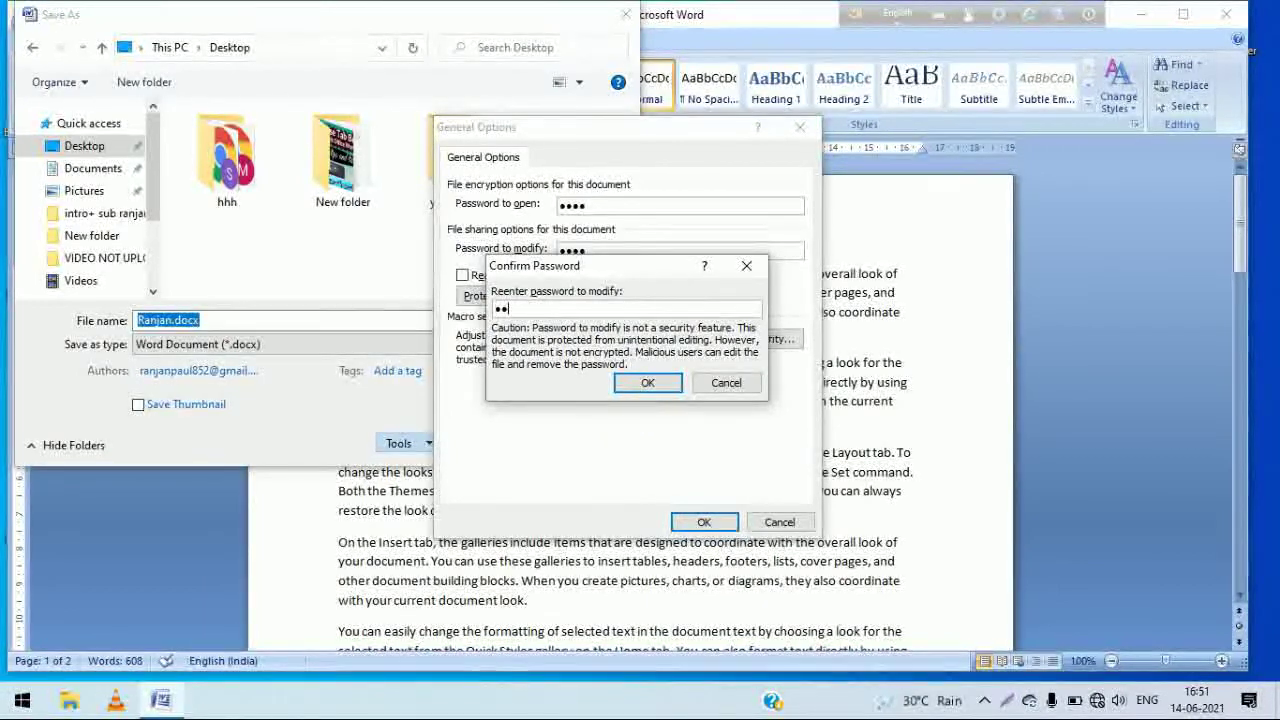
pyautogui.click(640, 386)
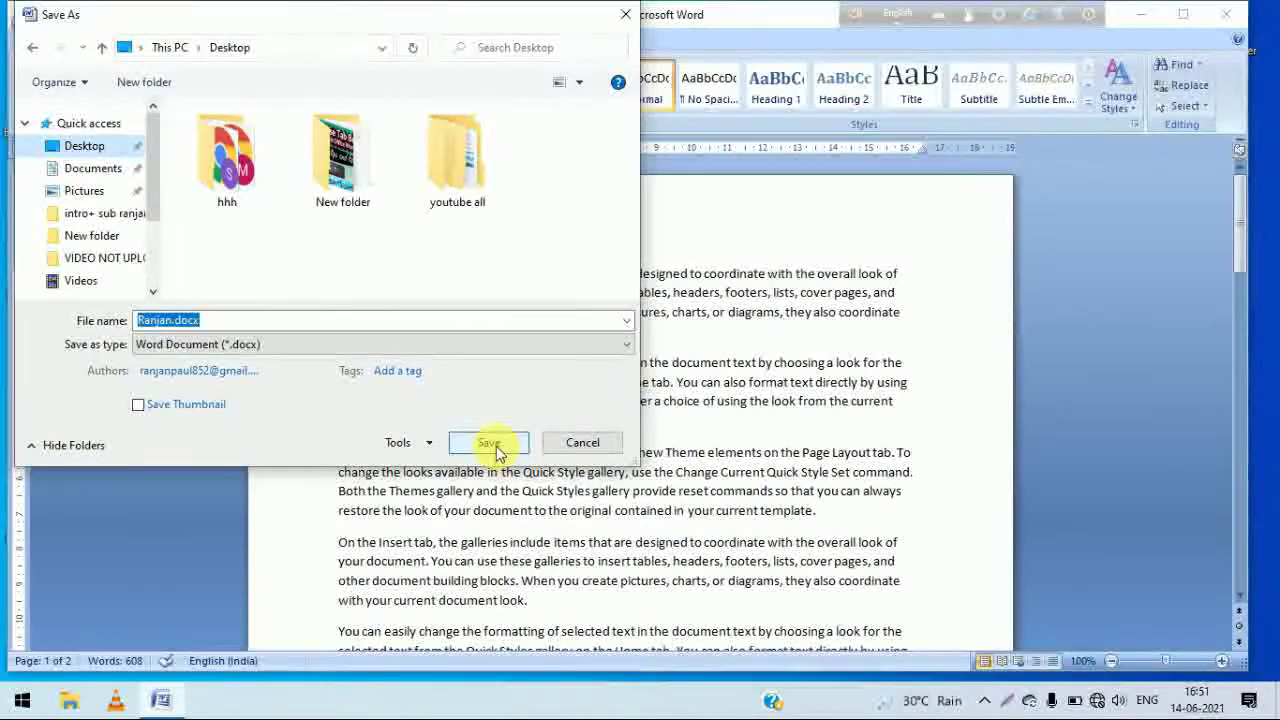
# Step: Finish saving the password-protected Ranjan.docx to the Desktop and close Word
pyautogui.click(496, 446)
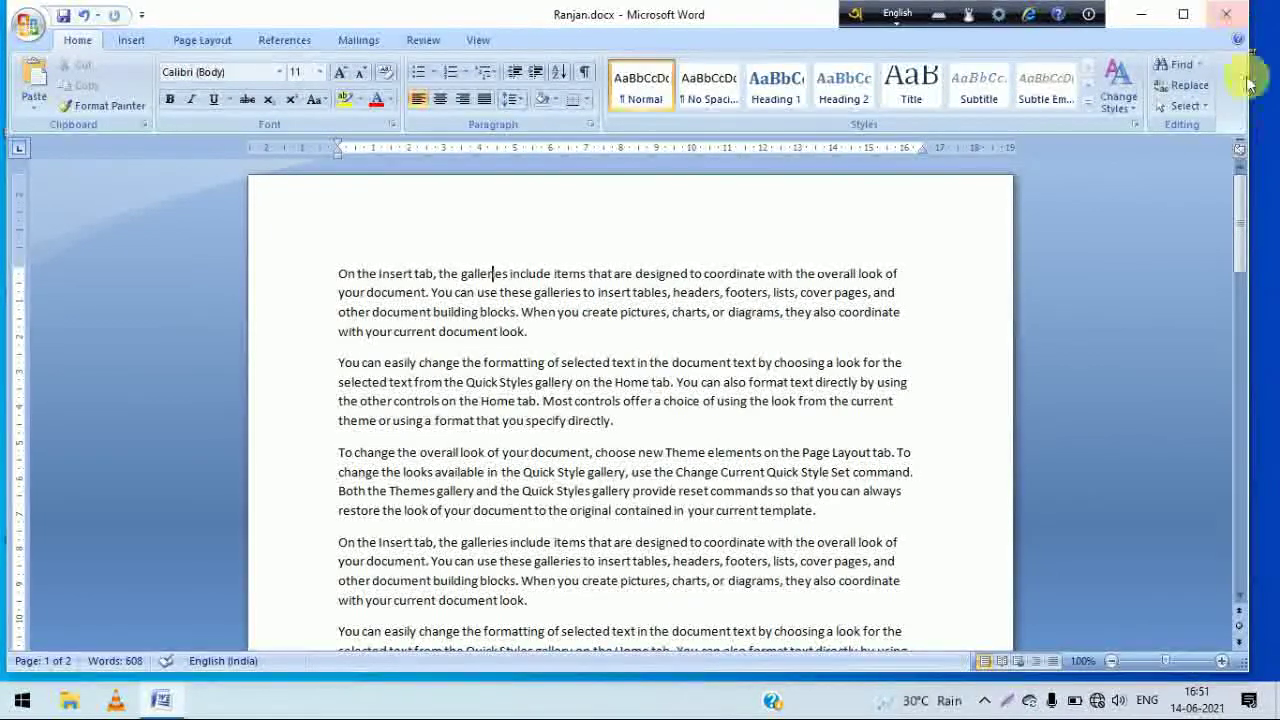
pyautogui.click(1234, 14)
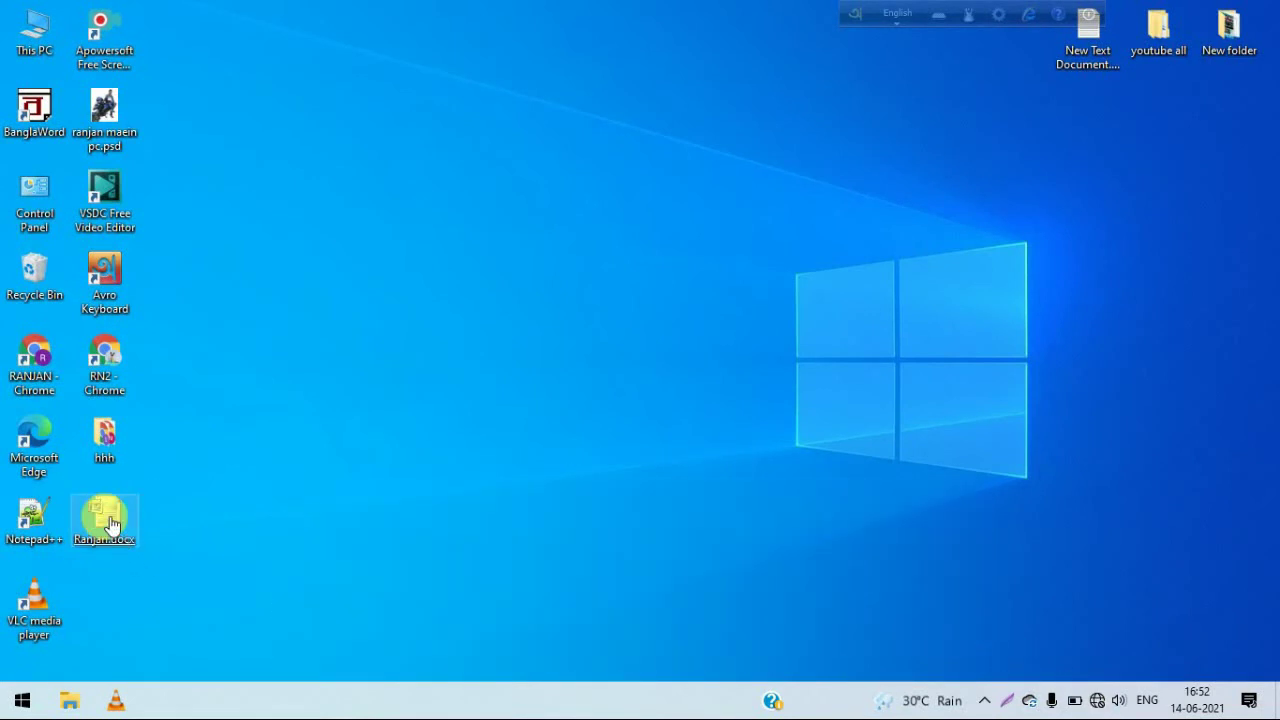
# Step: Reopen Ranjan.docx from the desktop, enter a wrong password, and dismiss the error
pyautogui.doubleClick(105, 517)
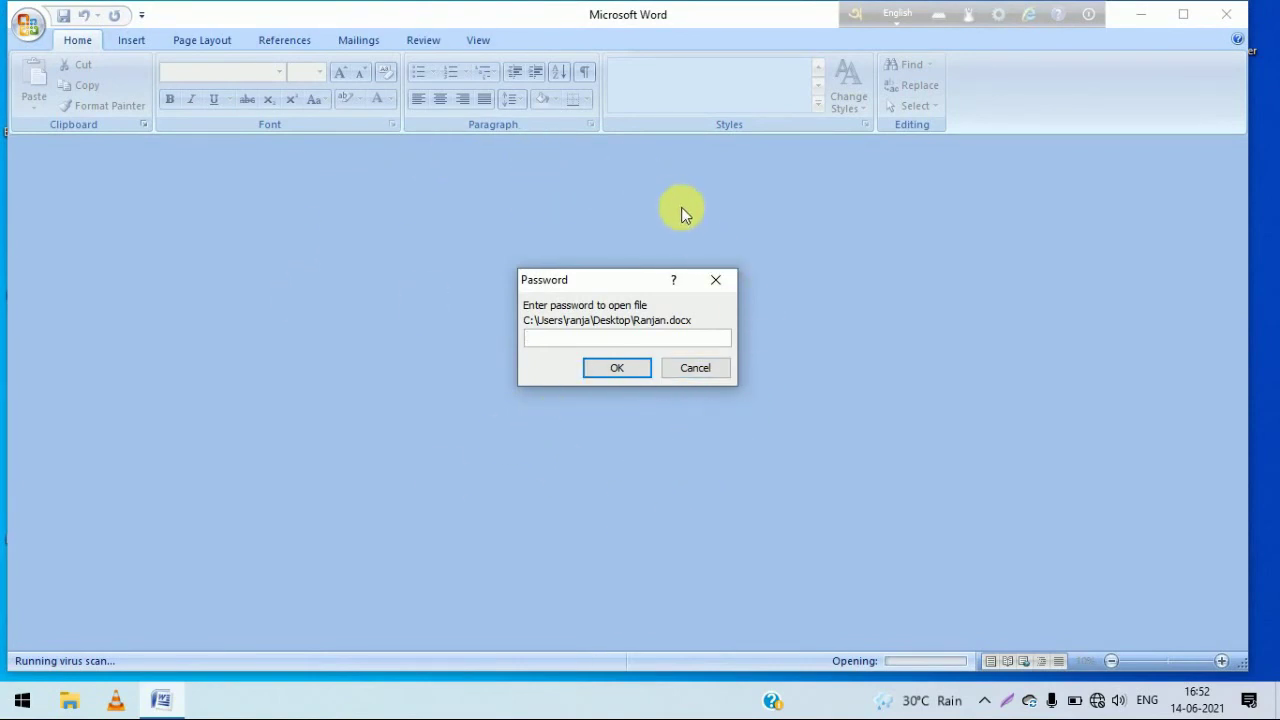
pyautogui.click(620, 344)
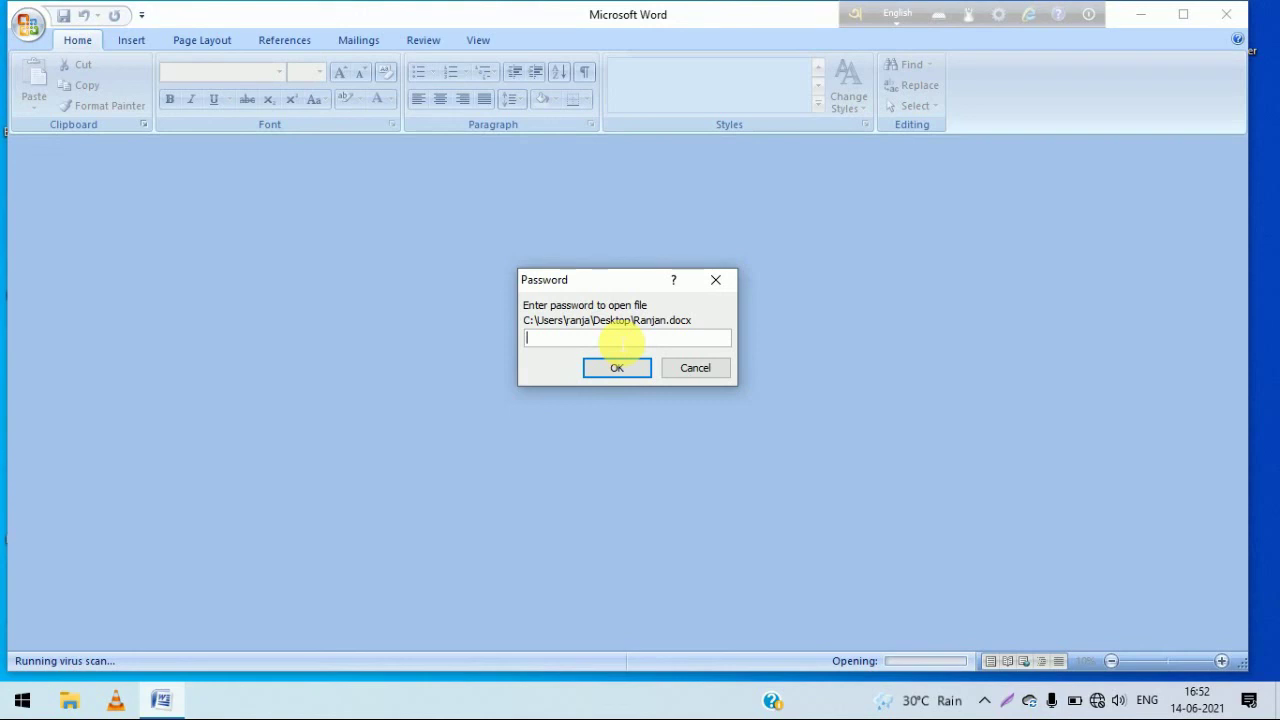
pyautogui.write('1')
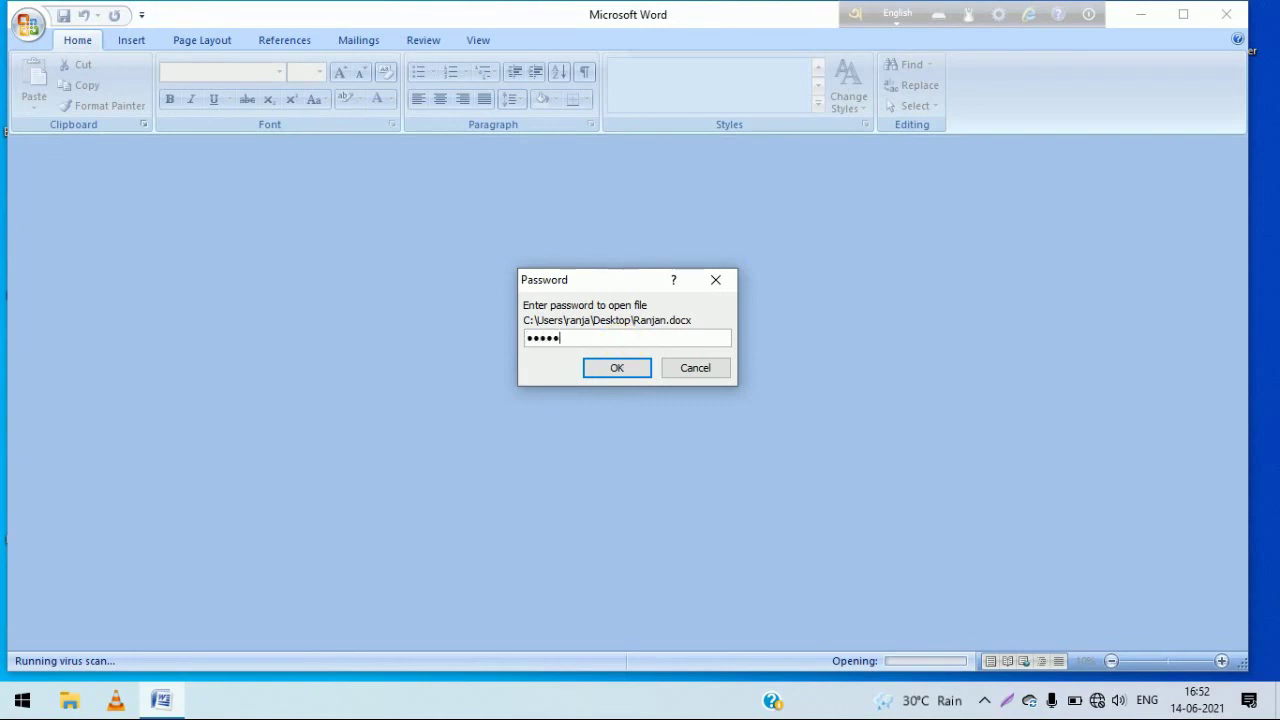
pyautogui.click(595, 366)
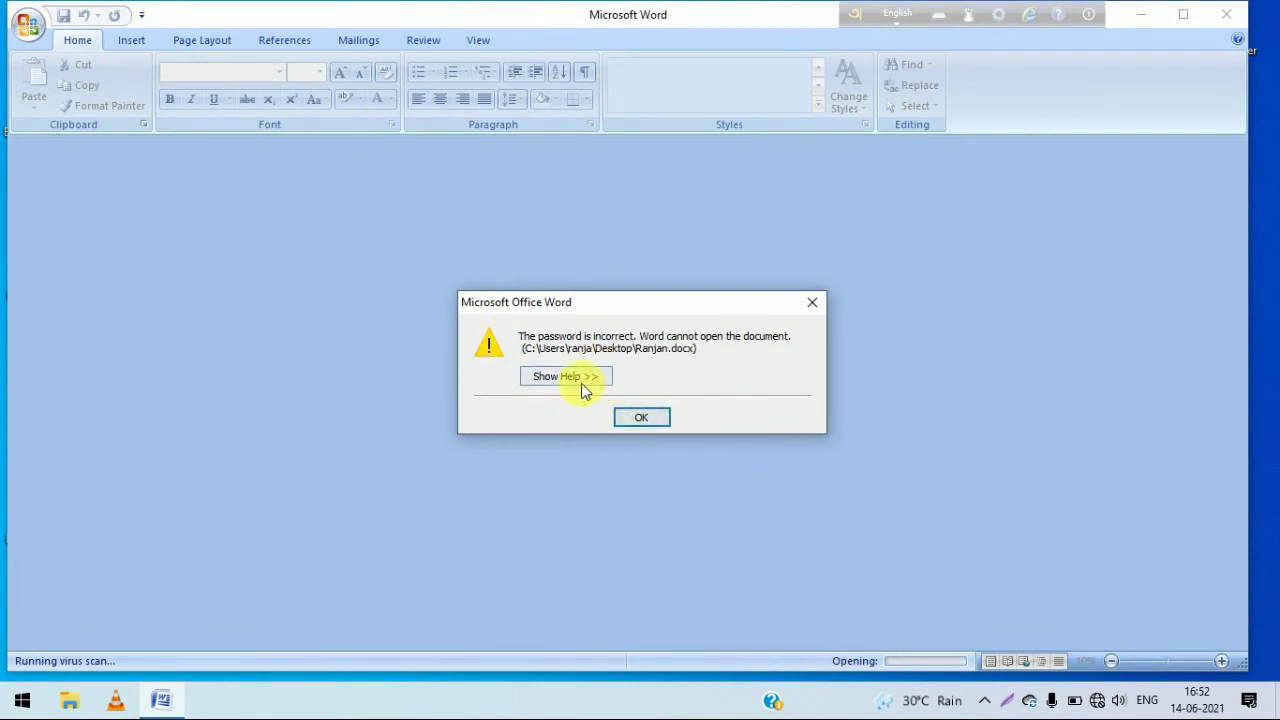
pyautogui.click(634, 420)
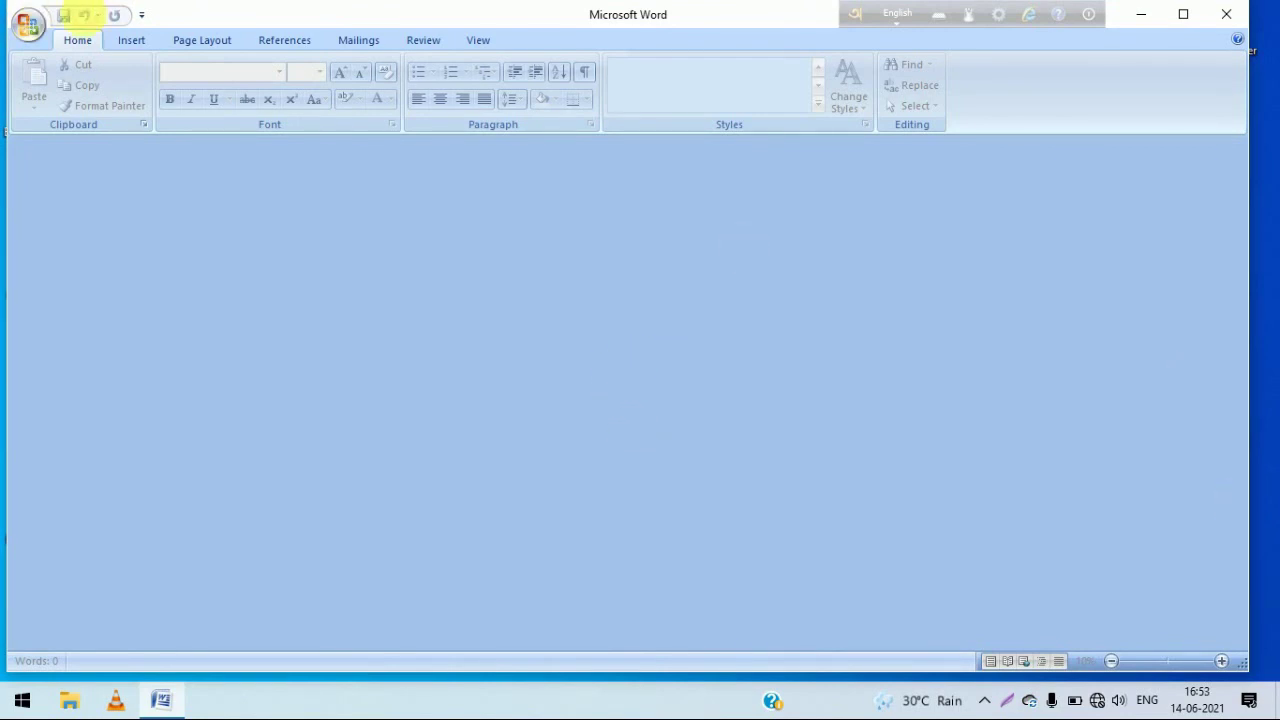
# Step: Browse the Insert, Page Layout, References, Mailings, Review and View ribbon tabs
pyautogui.click(130, 40)
pyautogui.click(182, 45)
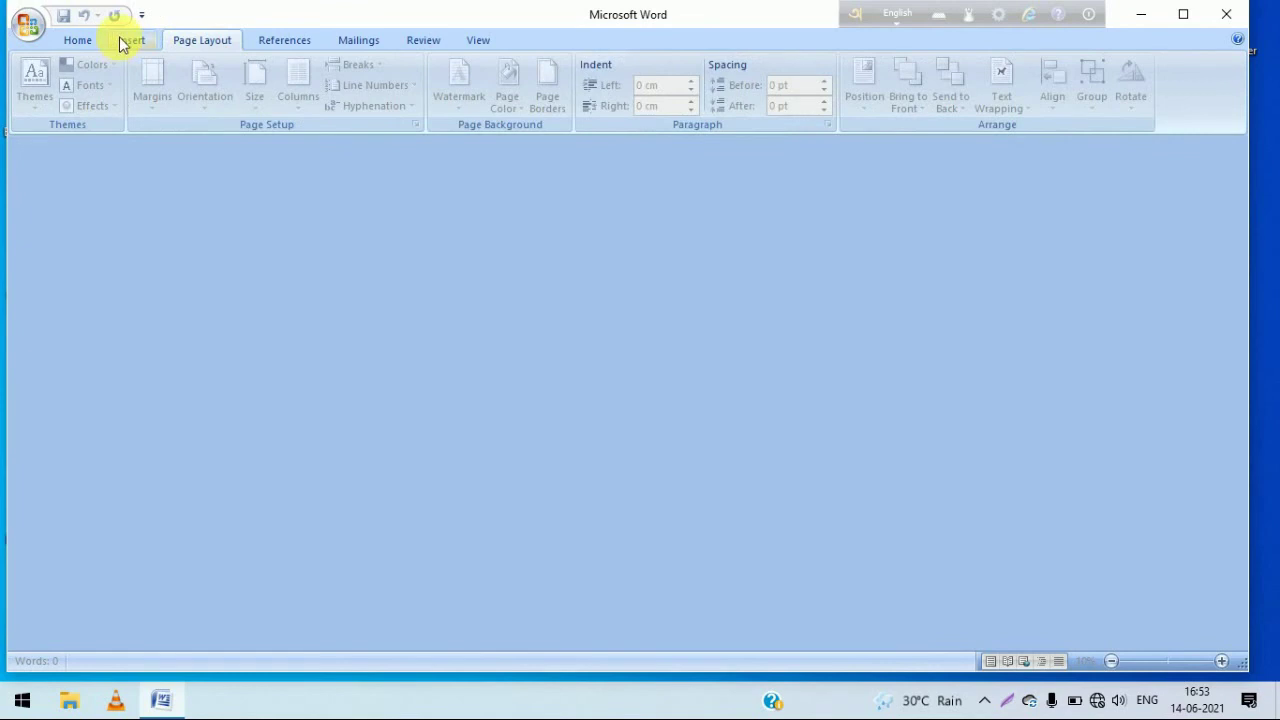
pyautogui.click(124, 43)
pyautogui.click(84, 45)
pyautogui.click(128, 40)
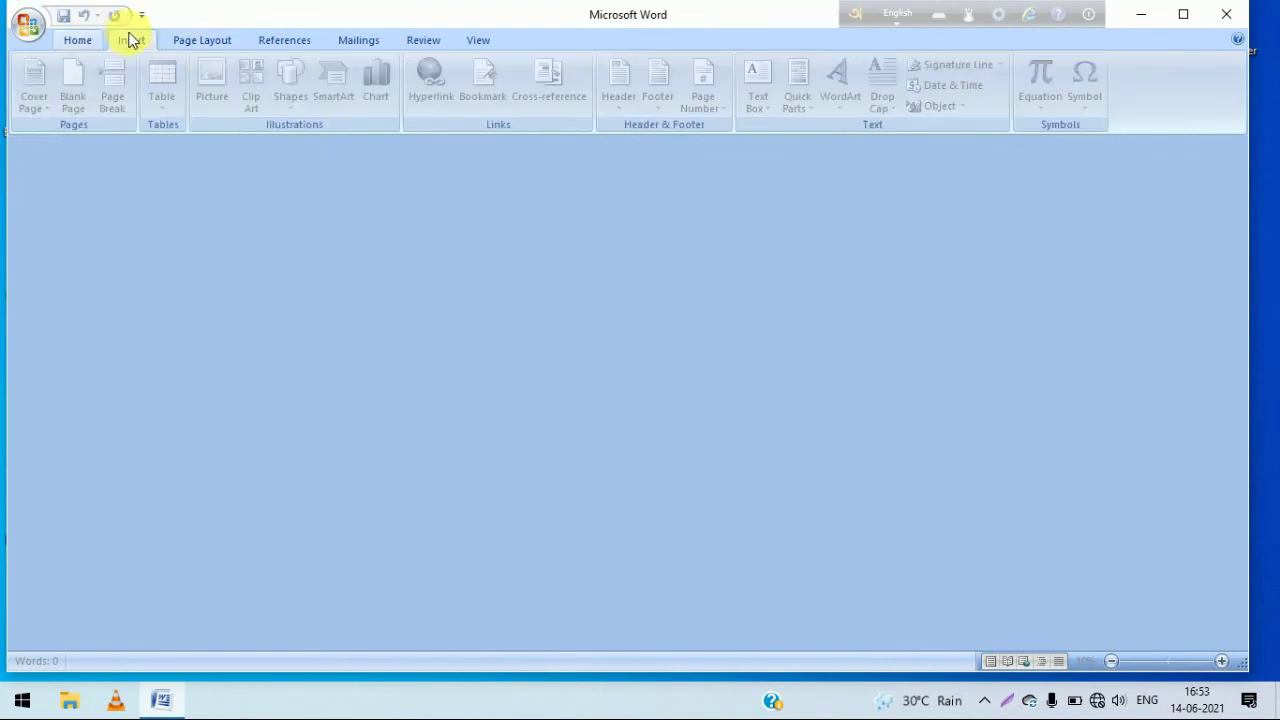
pyautogui.click(206, 45)
pyautogui.click(283, 45)
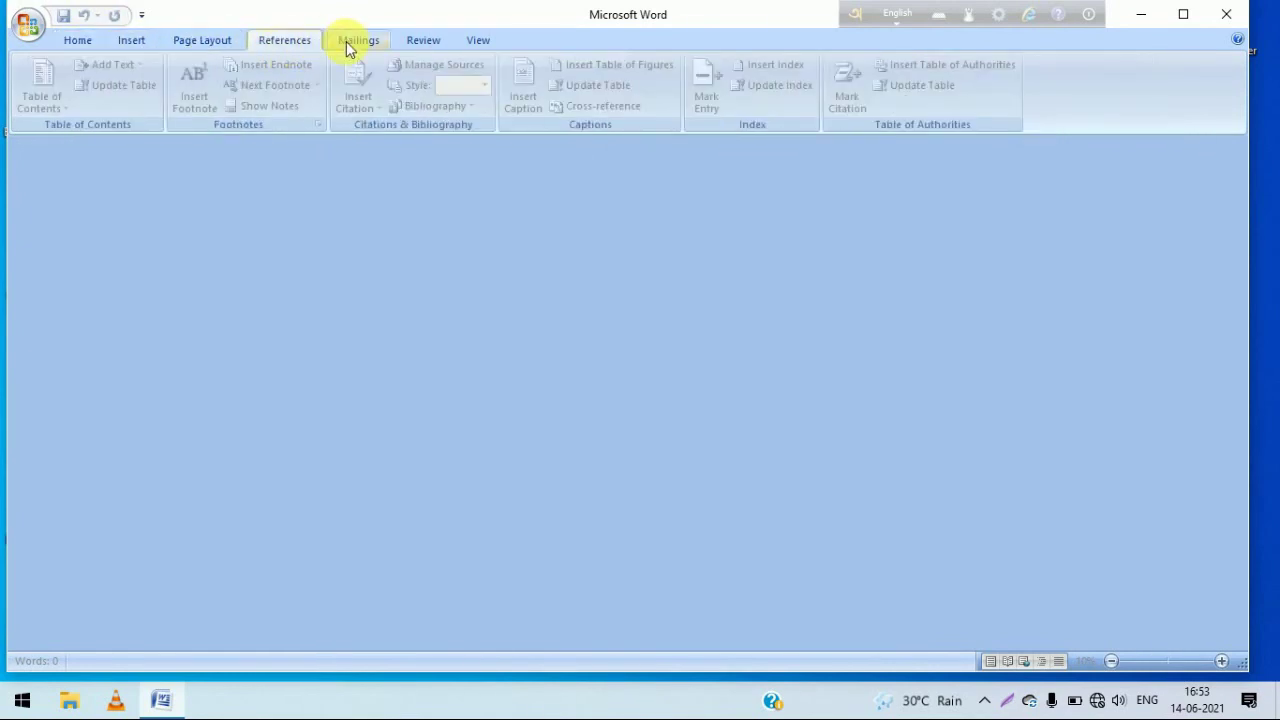
pyautogui.click(352, 44)
pyautogui.click(420, 42)
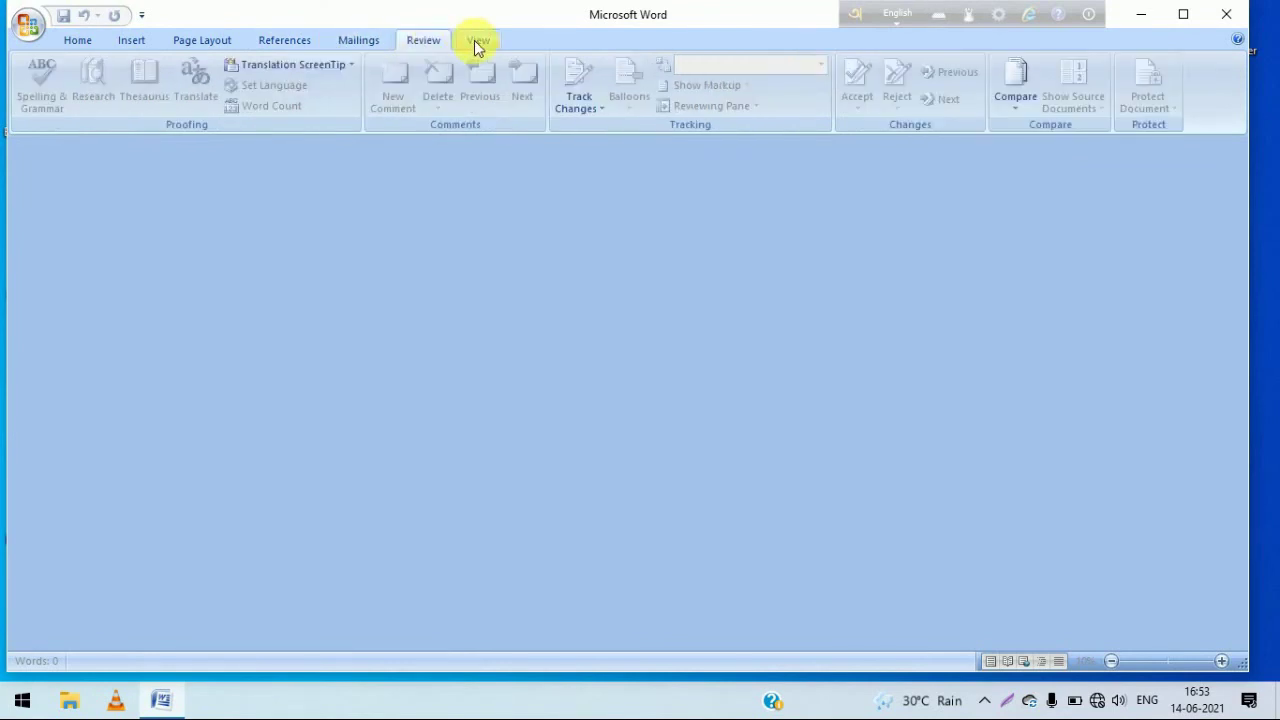
pyautogui.click(477, 42)
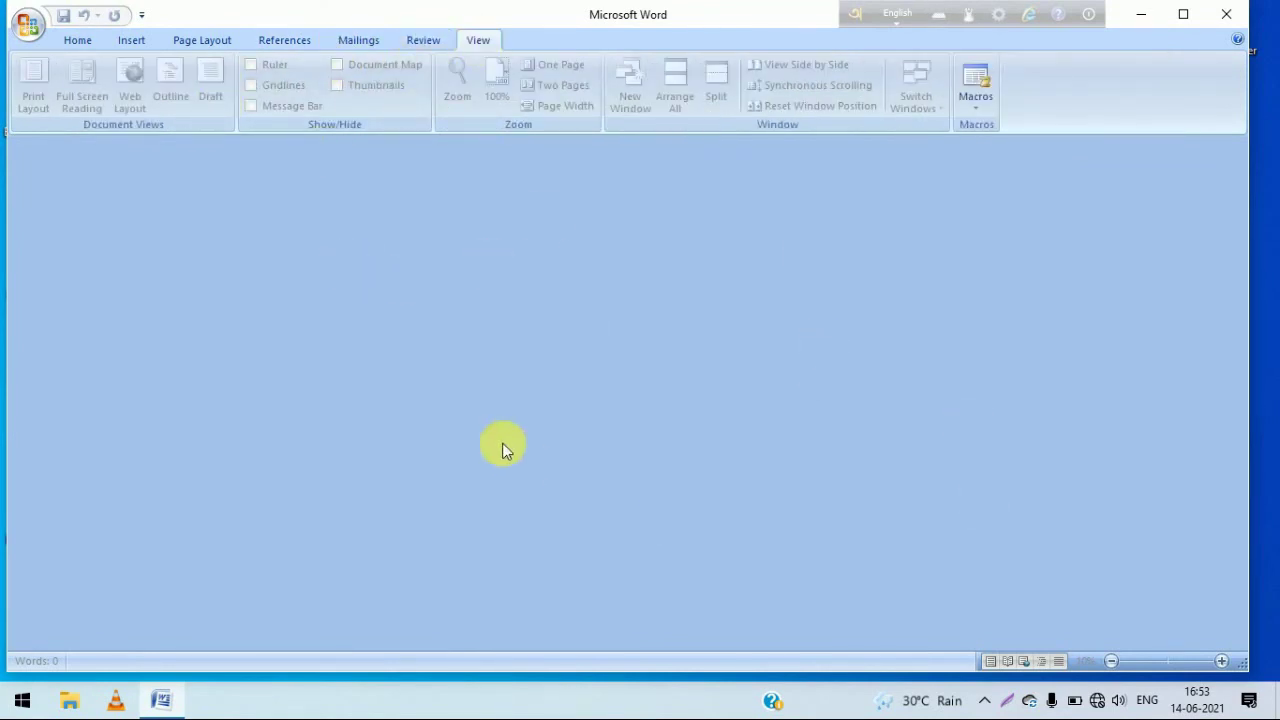
# Step: Show and dismiss the Office menu's recent documents, then exit Word
pyautogui.click(28, 22)
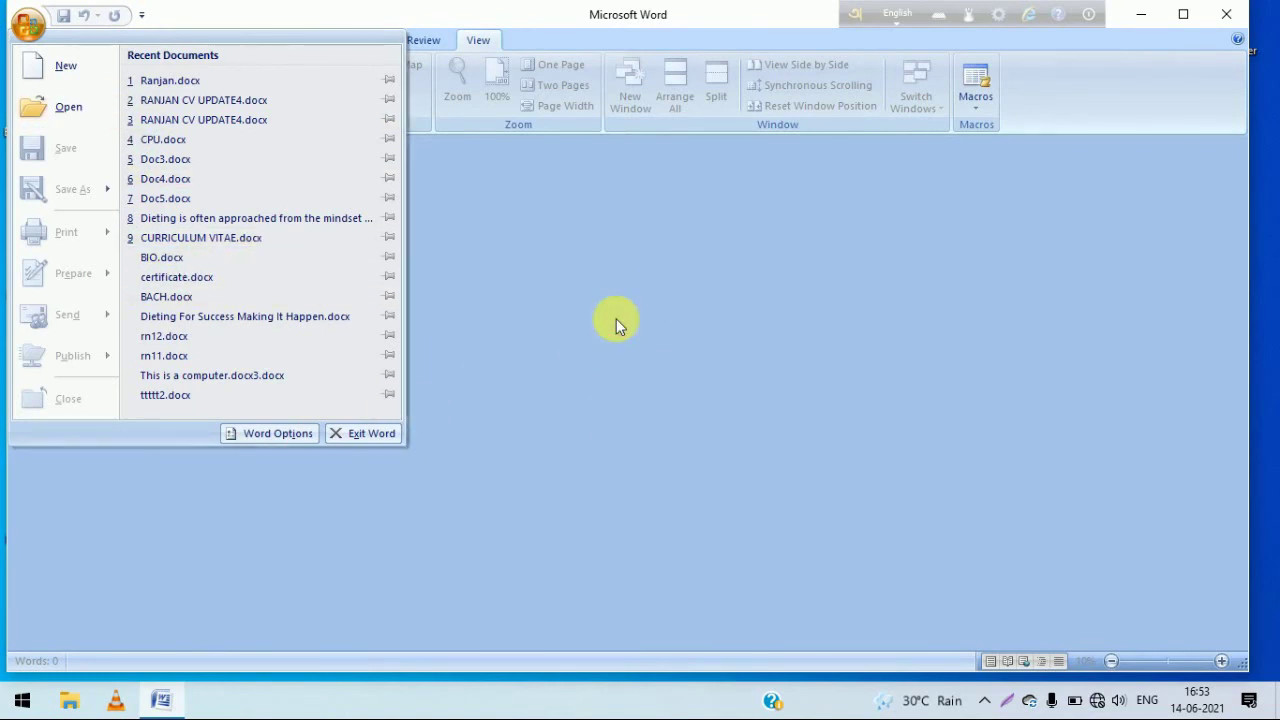
pyautogui.click(611, 320)
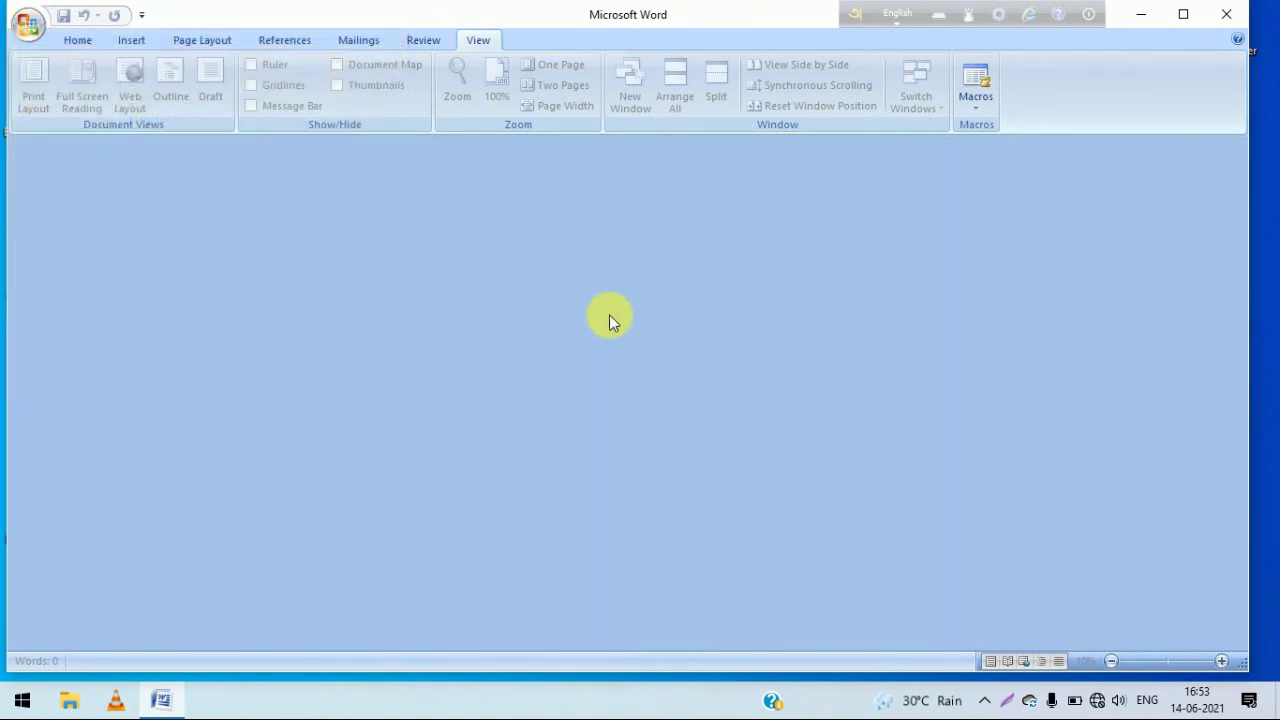
pyautogui.click(1226, 14)
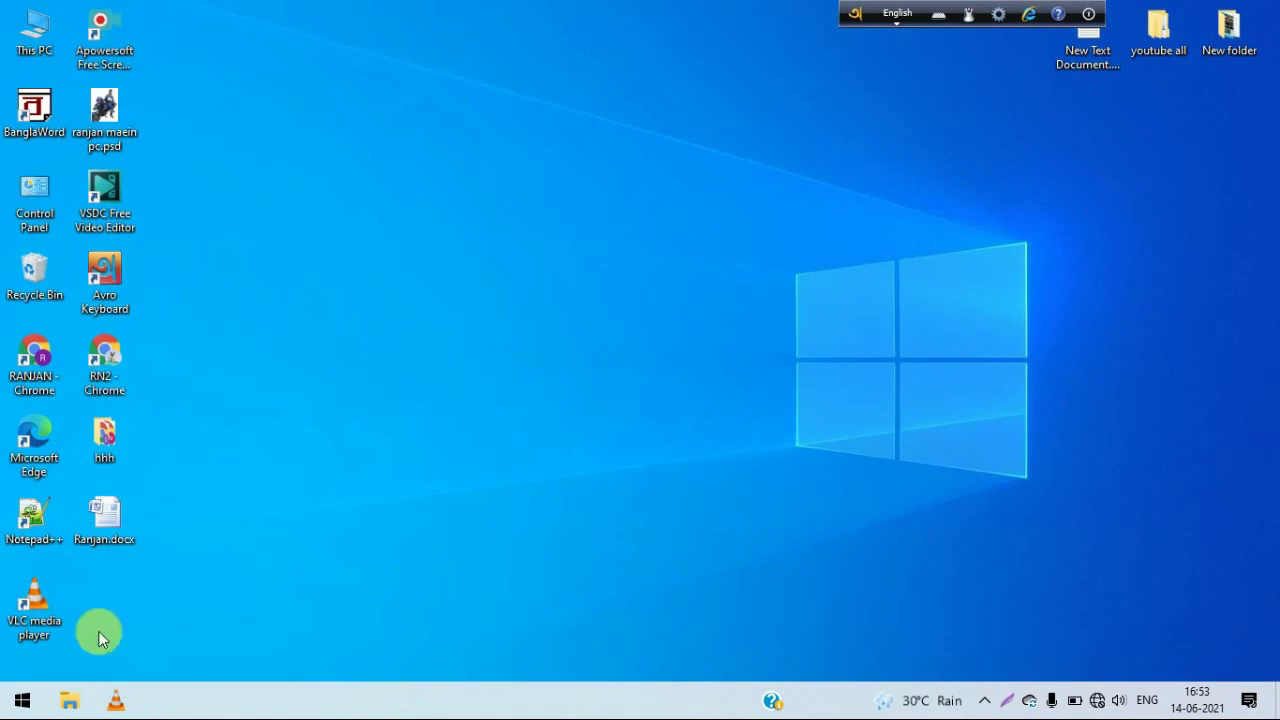
# Step: Reopen Ranjan.docx from the desktop, supplying the open password and then the modify password
pyautogui.click(100, 520)
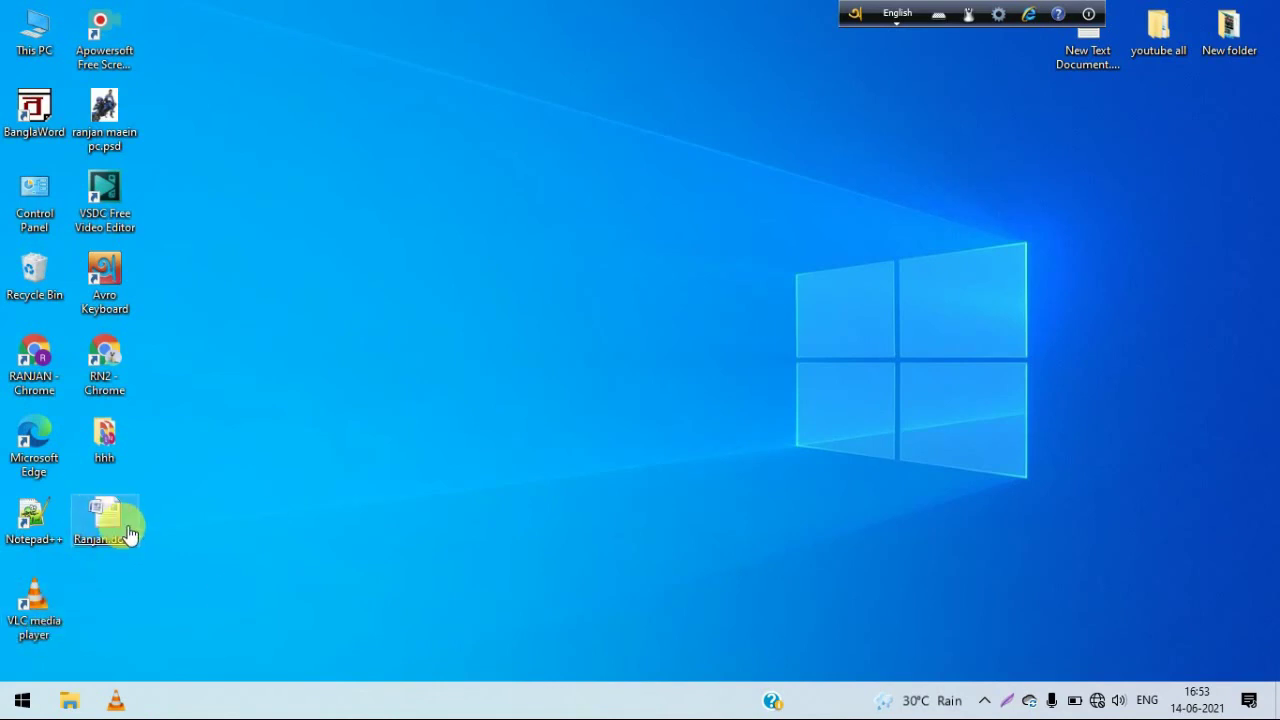
pyautogui.doubleClick(129, 535)
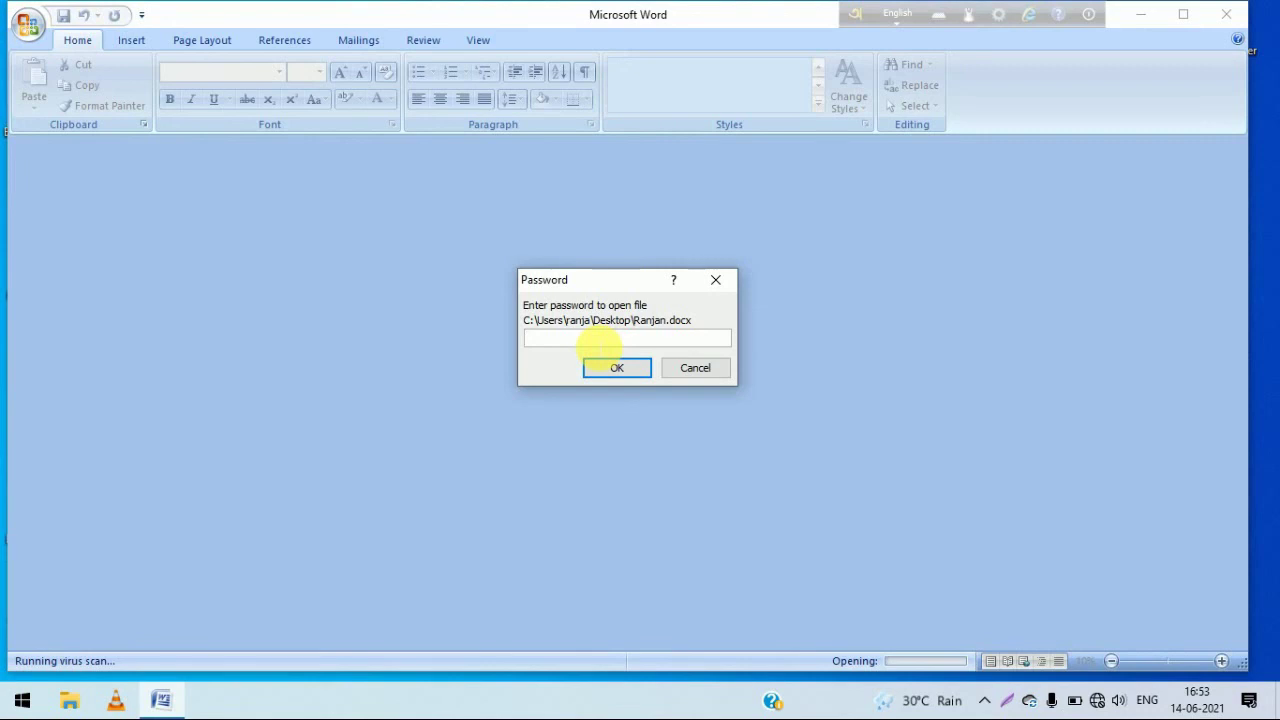
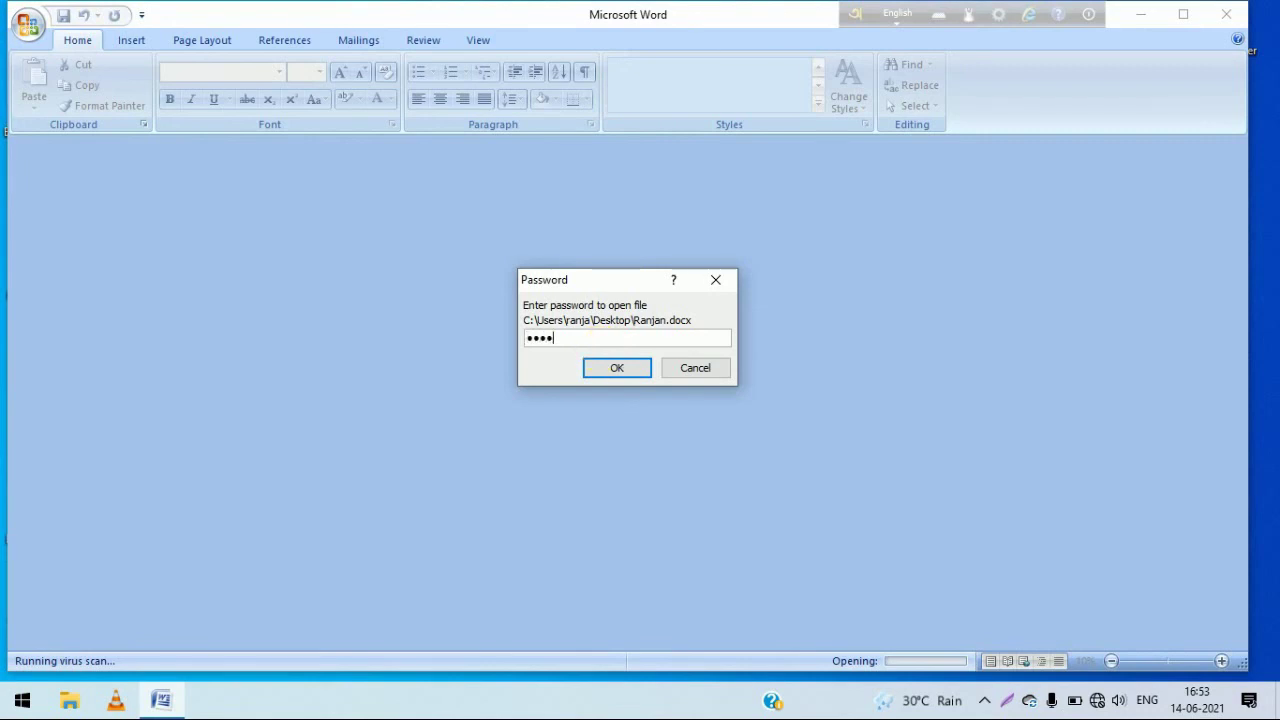
pyautogui.click(602, 369)
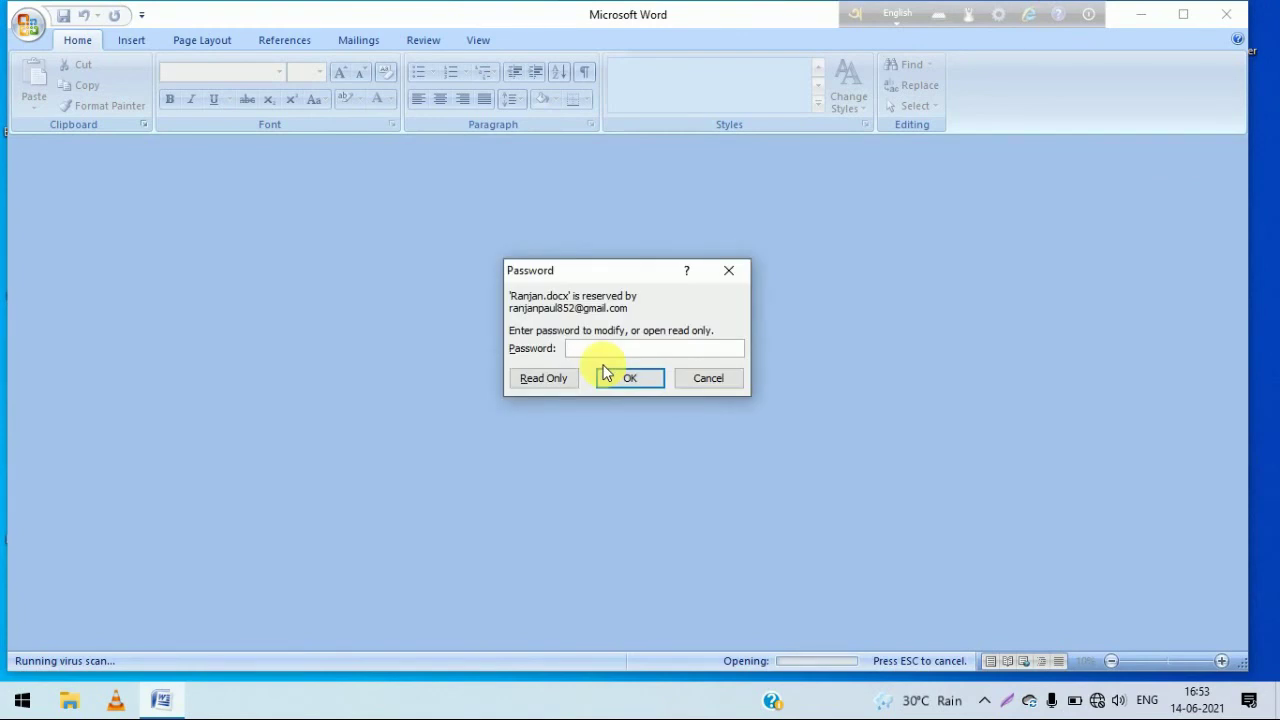
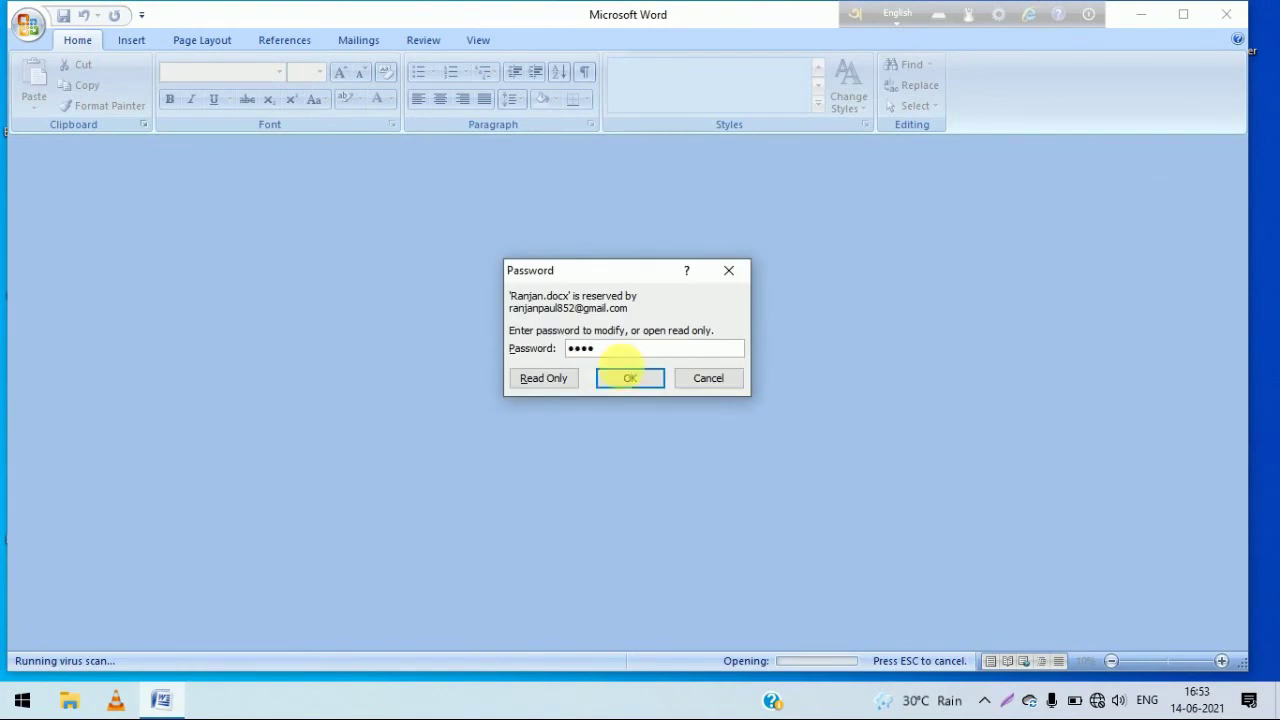
pyautogui.click(636, 379)
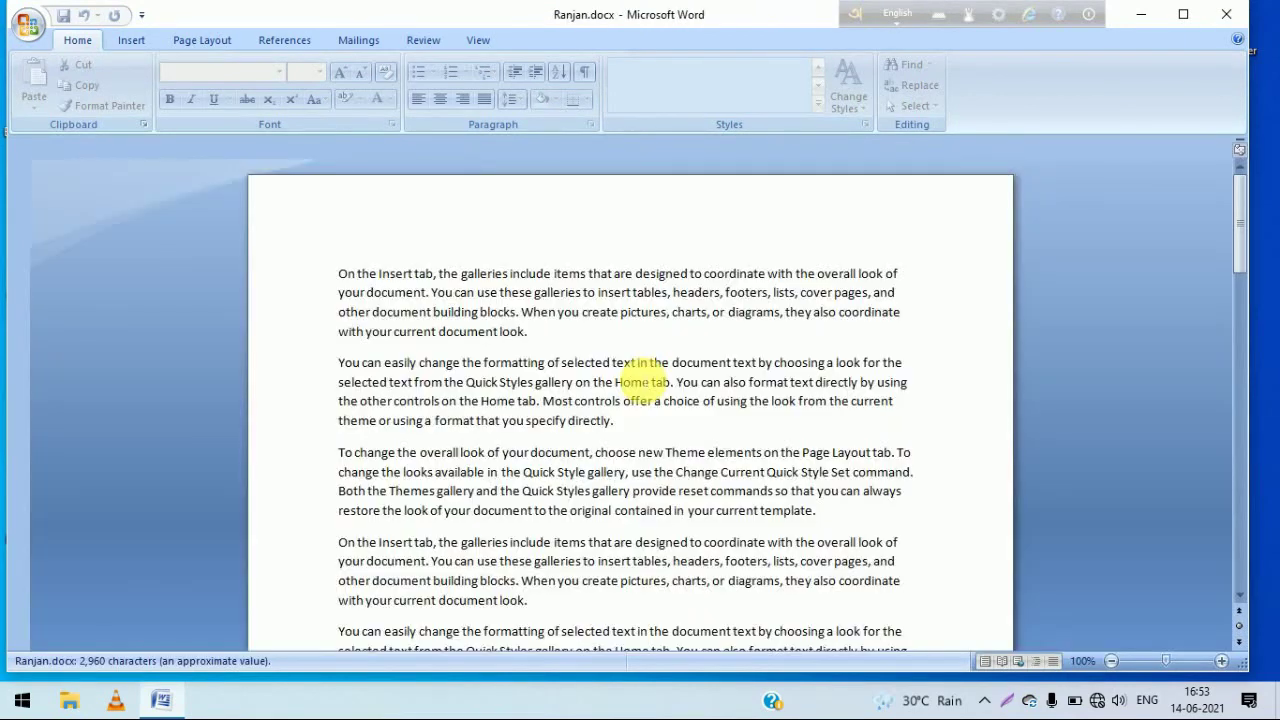